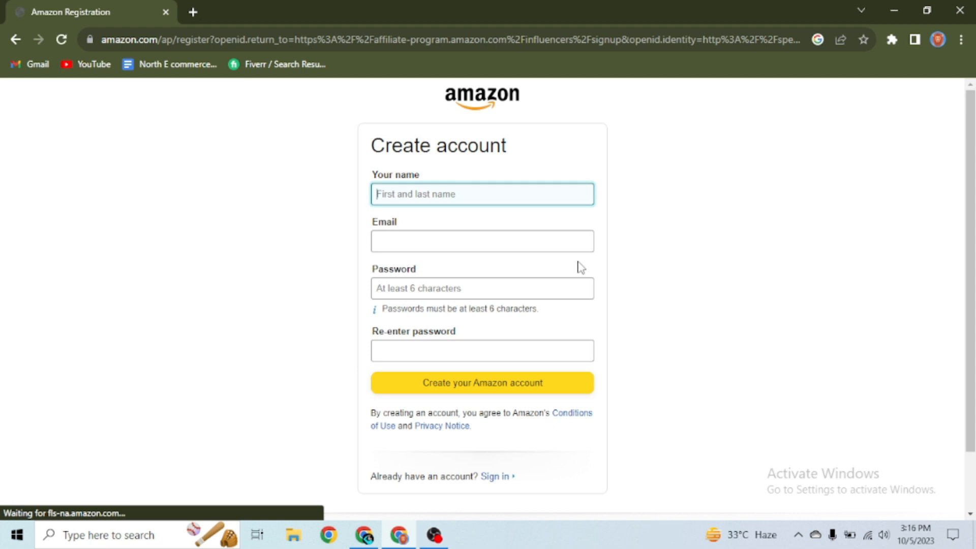
Step: Register the new Amazon account with the user's name, e-mail address and password, and submit it
text(A)
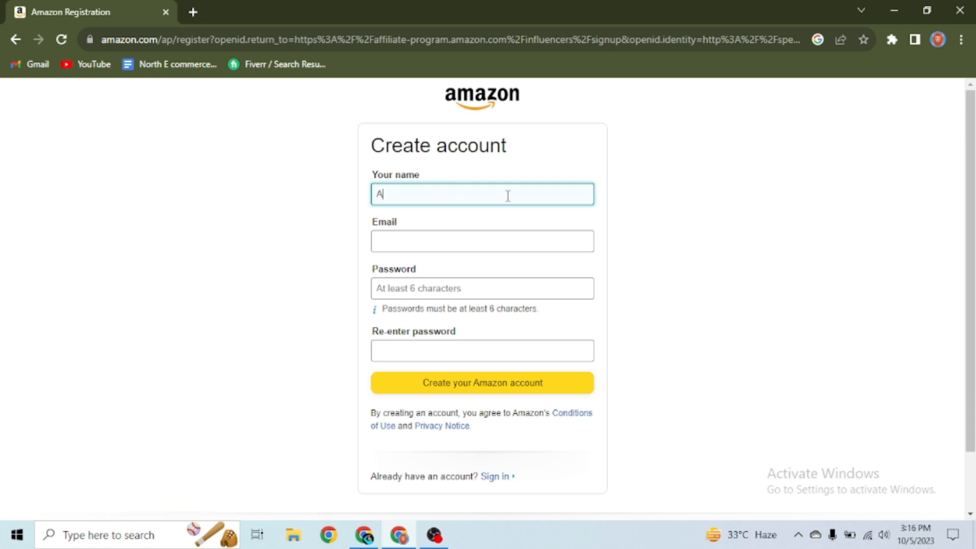
text(lan)
click(458, 235)
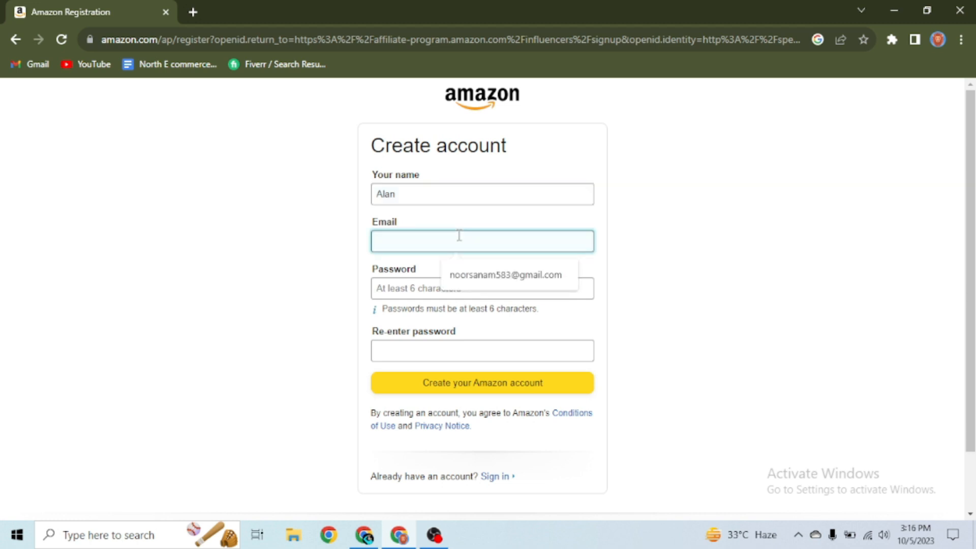
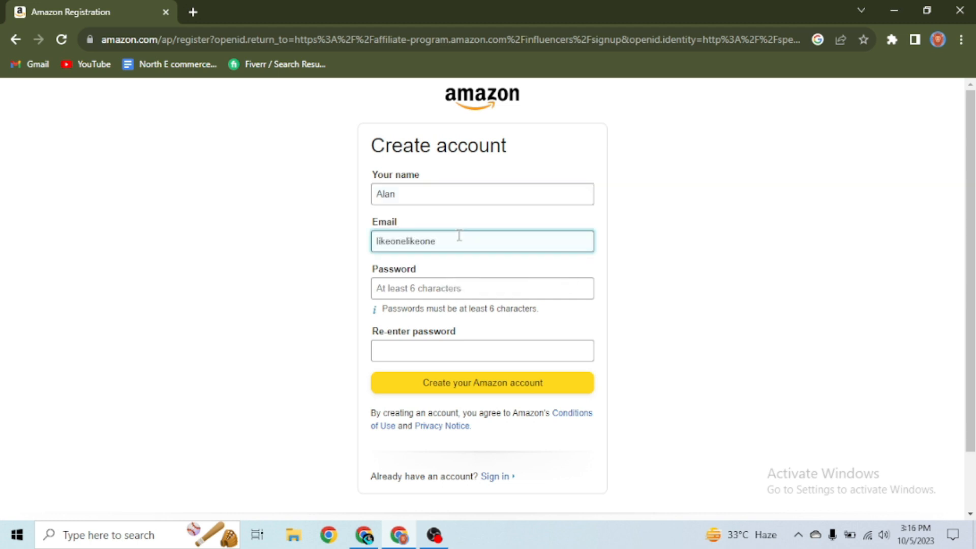
text(*******)
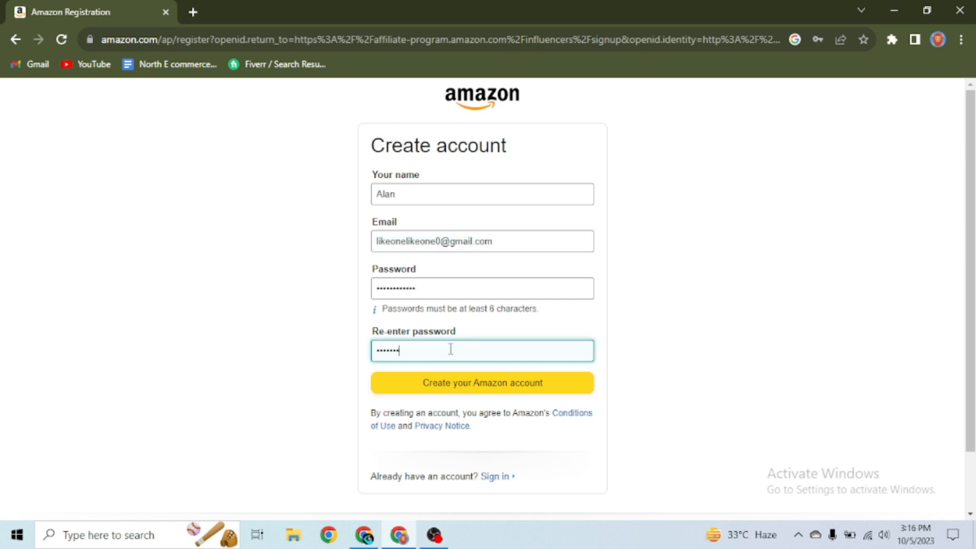
text(*****)
click(478, 389)
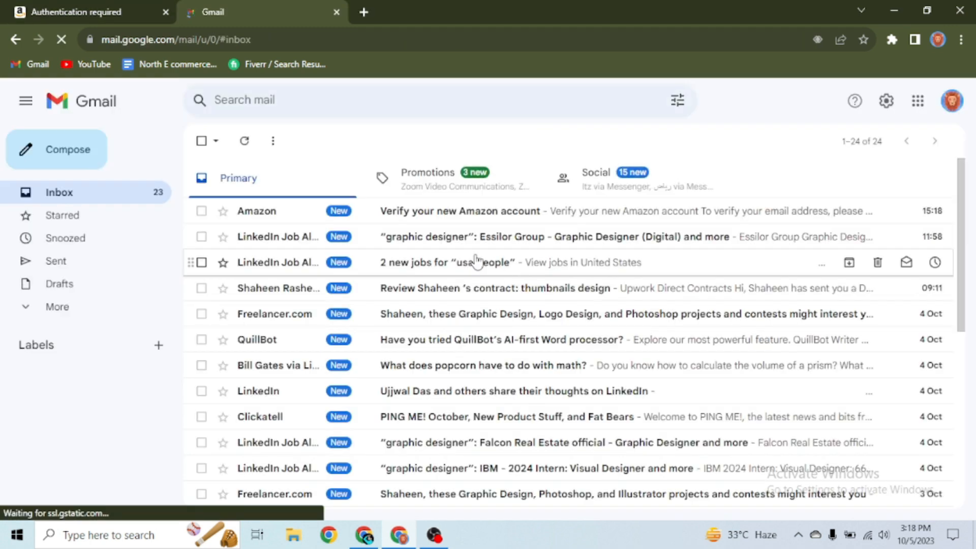
Step: Copy the one-time password from Amazon's Gmail verification e-mail and submit it on the OTP page
click(448, 212)
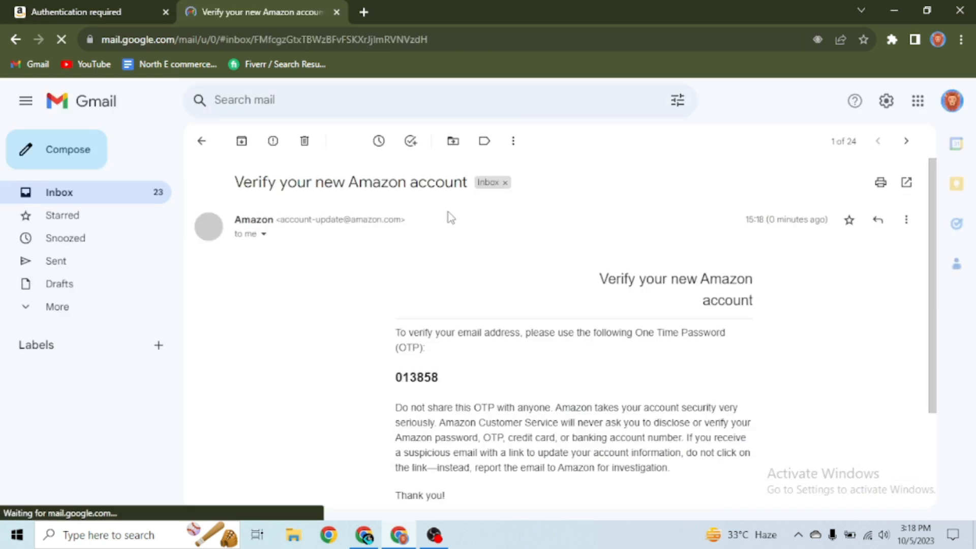
double_click(413, 376)
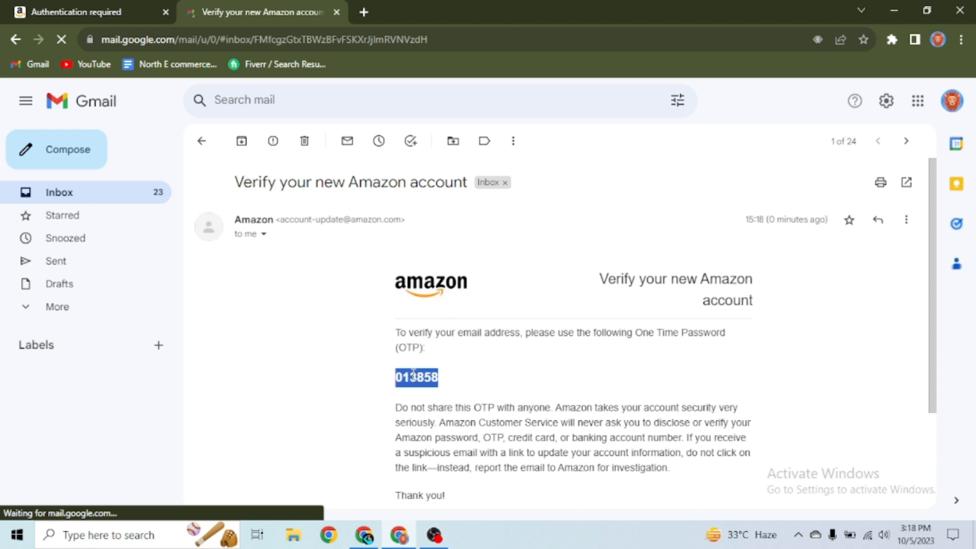
key(ctrl+c)
key(ctrl+shift+Tab)
click(472, 261)
key(ctrl+v)
click(501, 292)
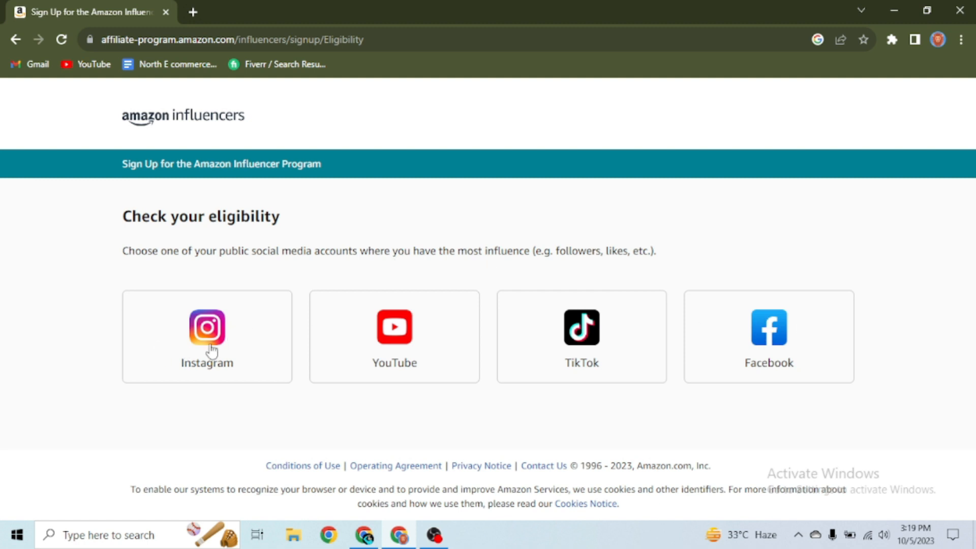
Step: Pick Instagram as the main social media account and sign up with Instagram
click(211, 351)
scroll(245, 372, down, 1)
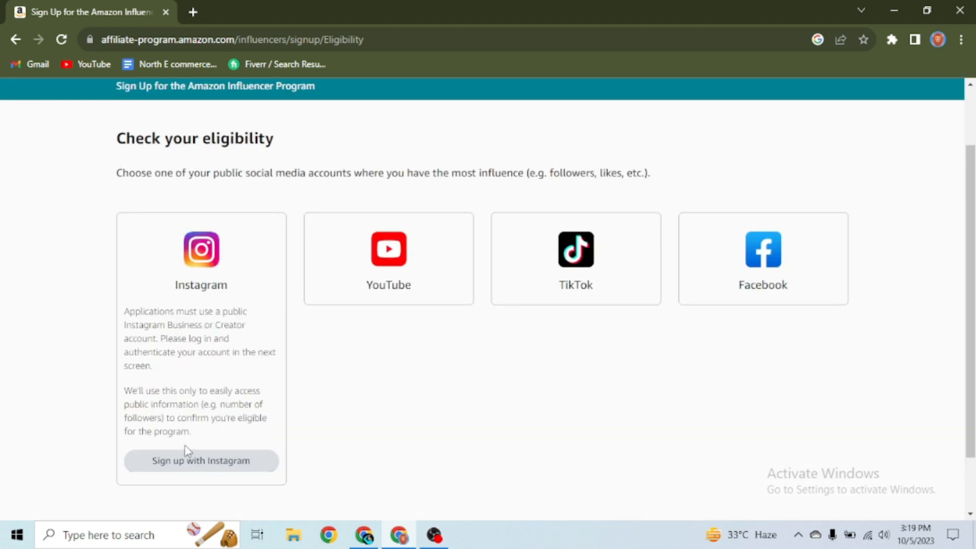
scroll(203, 427, down, 1)
click(210, 401)
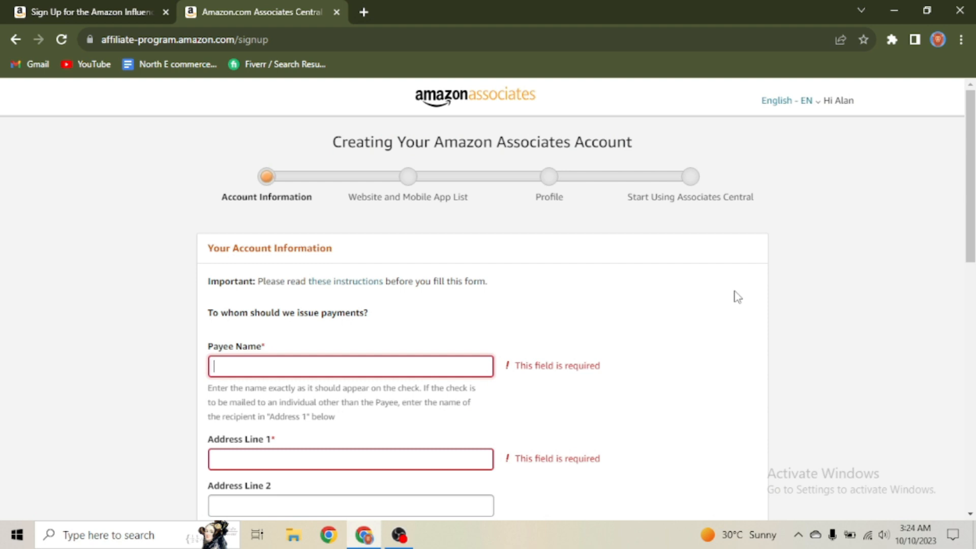
Step: Enter the payee name and address, and make the payee listed above the main contact
scroll(616, 270, down, 1)
scroll(616, 285, up, 1)
scroll(407, 337, down, 3)
scroll(407, 338, up, 2)
click(269, 303)
scroll(268, 303, down, 3)
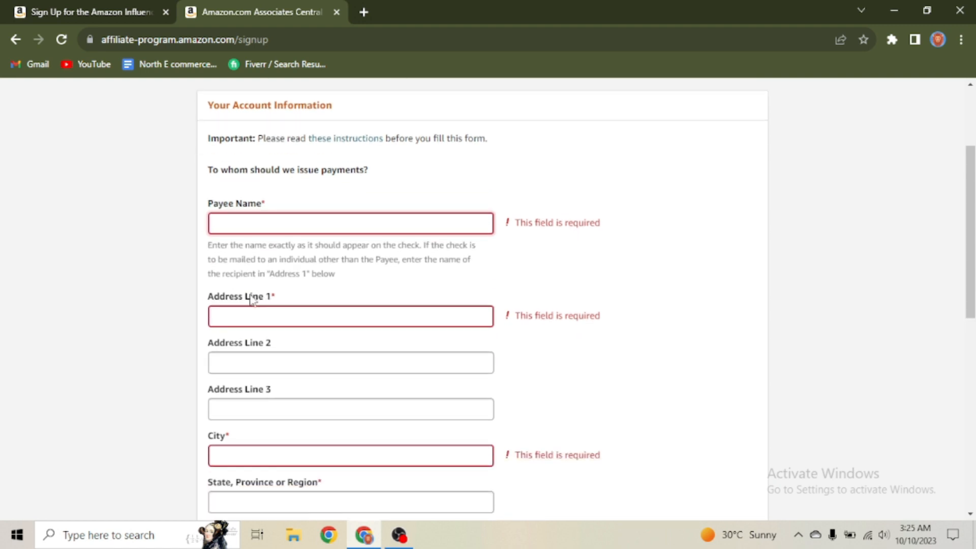
scroll(237, 374, down, 2)
scroll(237, 375, down, 1)
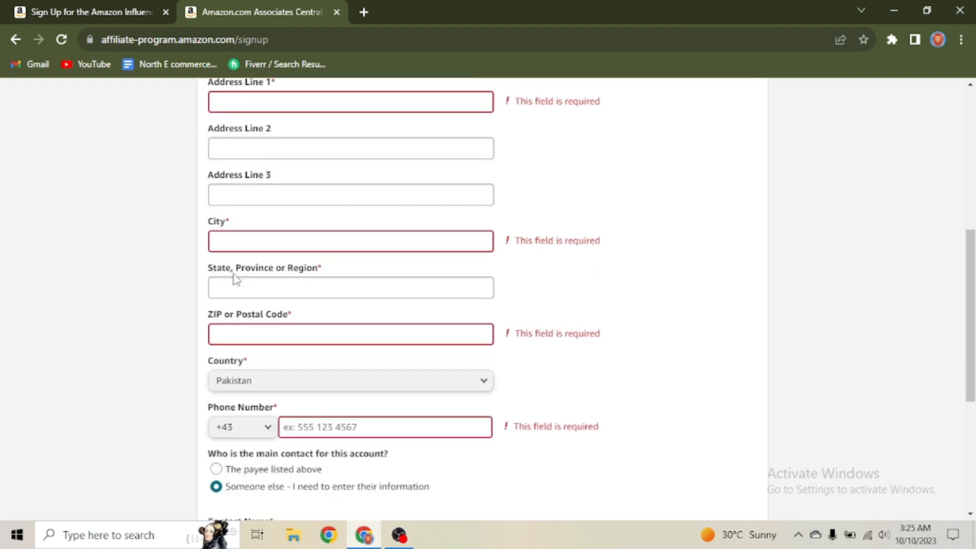
scroll(238, 343, down, 3)
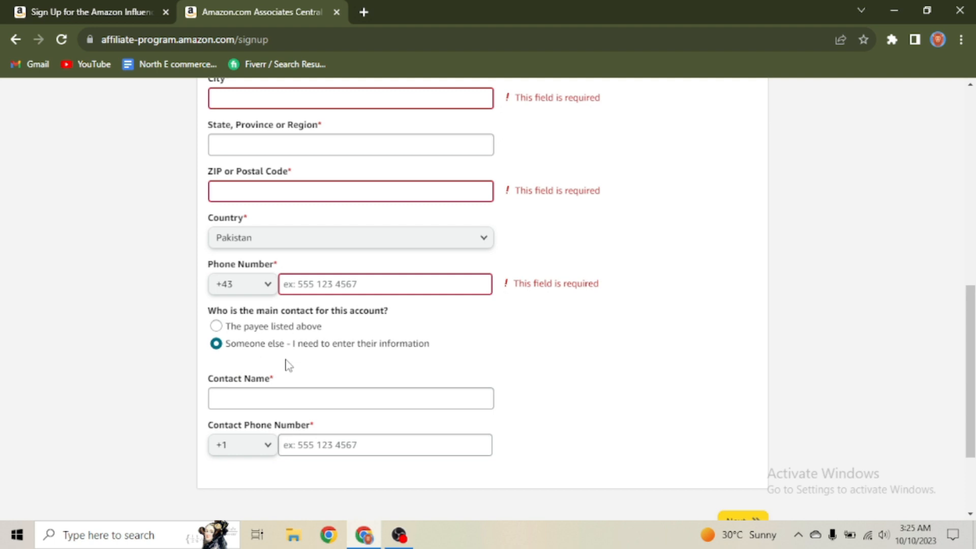
click(216, 325)
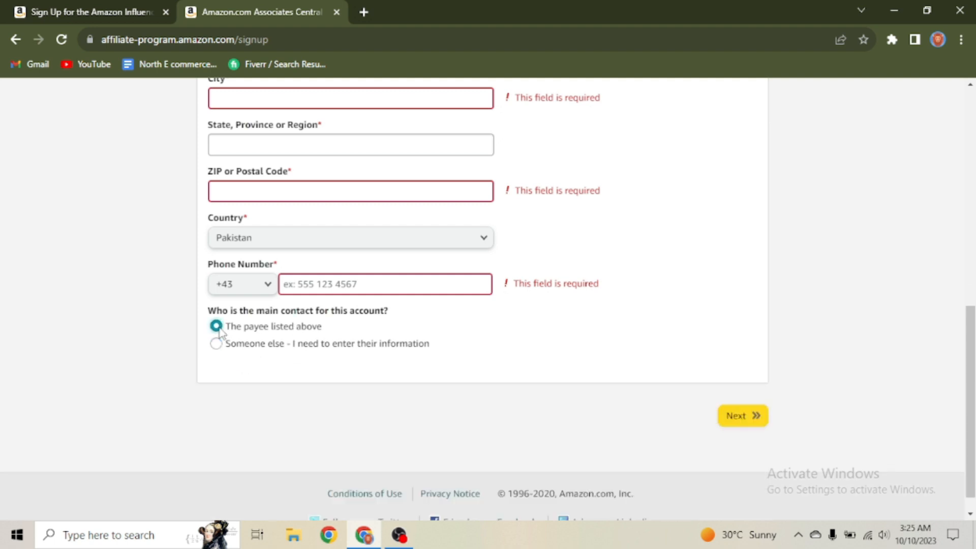
scroll(252, 335, up, 3)
scroll(273, 340, up, 5)
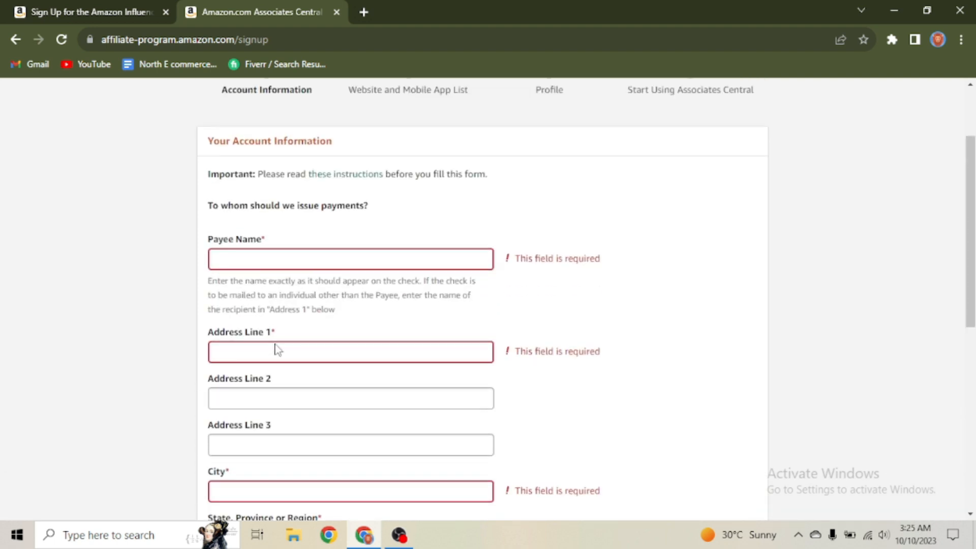
scroll(363, 316, down, 1)
scroll(363, 316, up, 1)
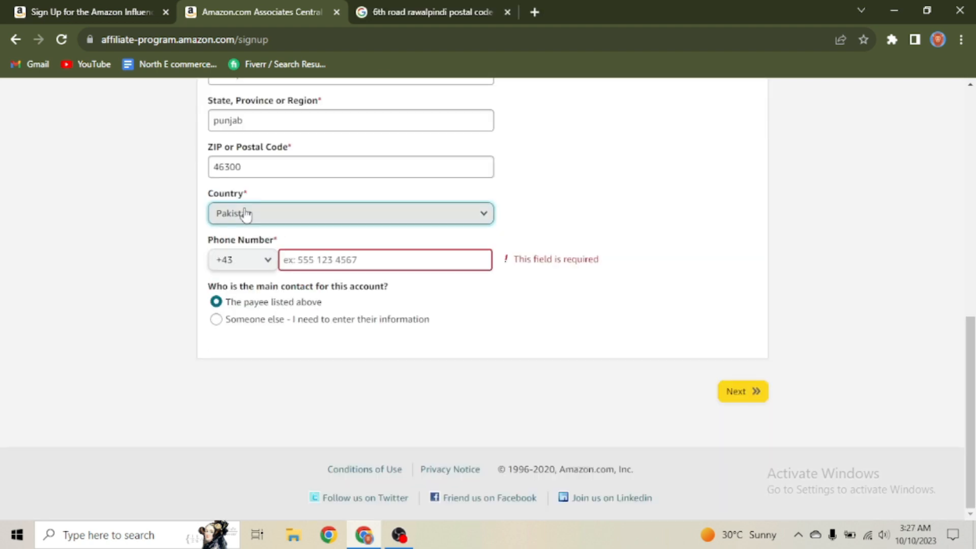
Step: Set the country to Pakistan and the phone country code to +92
click(405, 222)
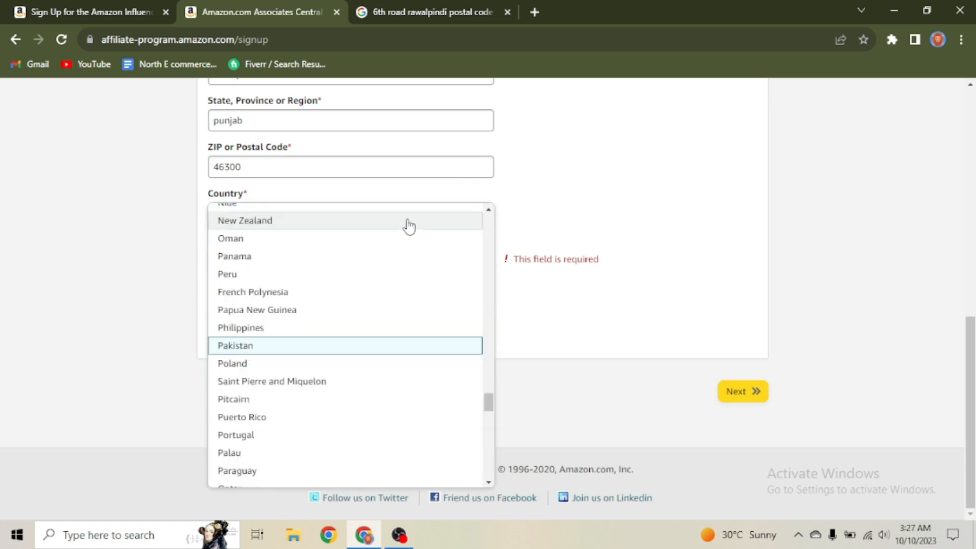
click(268, 346)
click(266, 263)
scroll(235, 353, down, 10)
scroll(234, 356, down, 2)
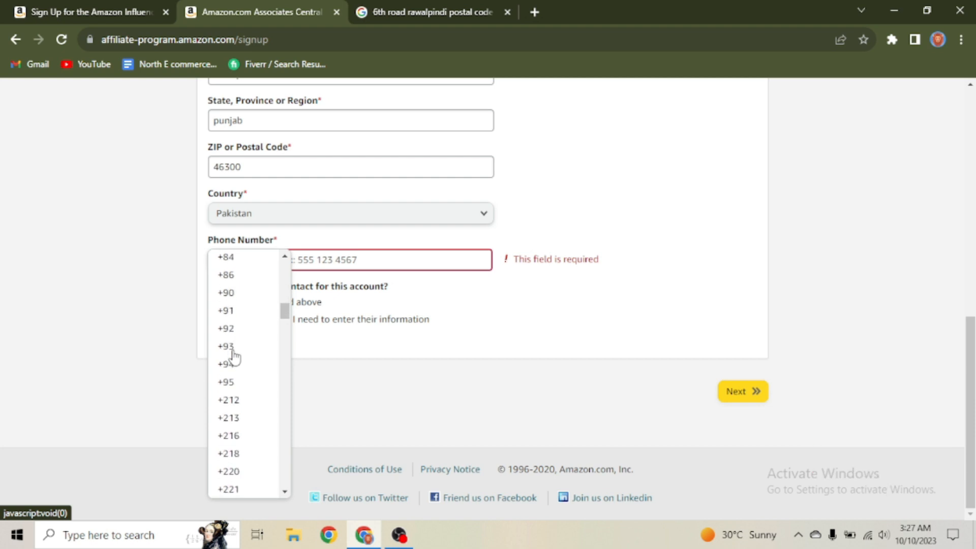
click(240, 333)
click(324, 260)
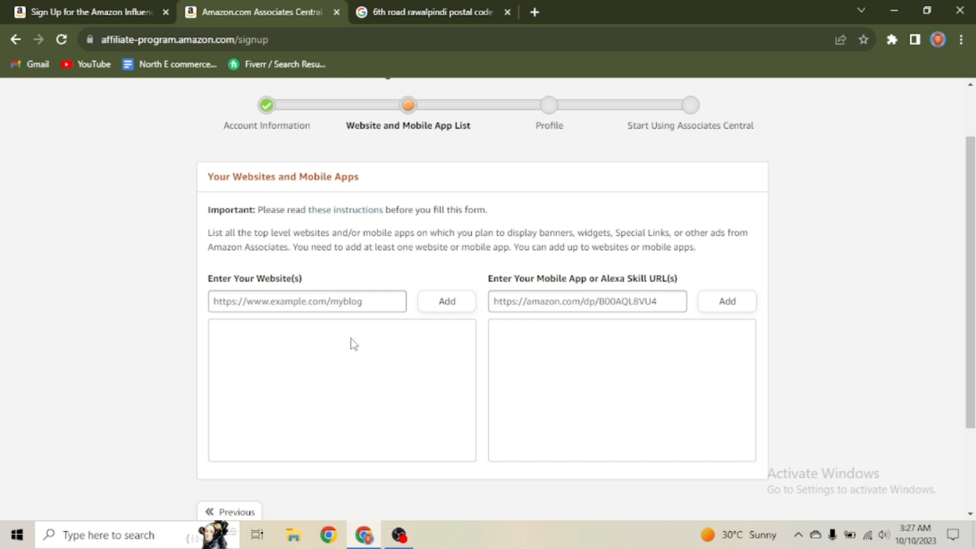
click(301, 306)
click(336, 351)
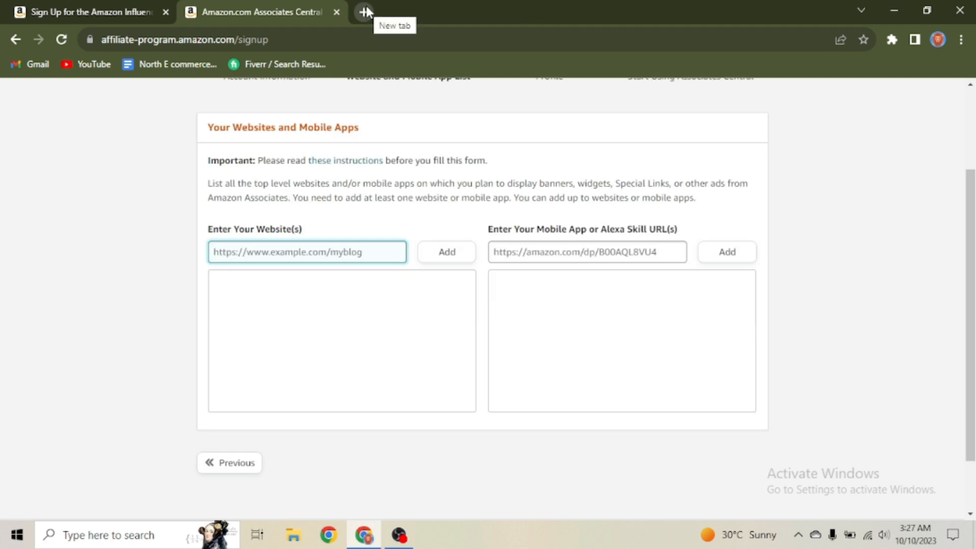
click(365, 10)
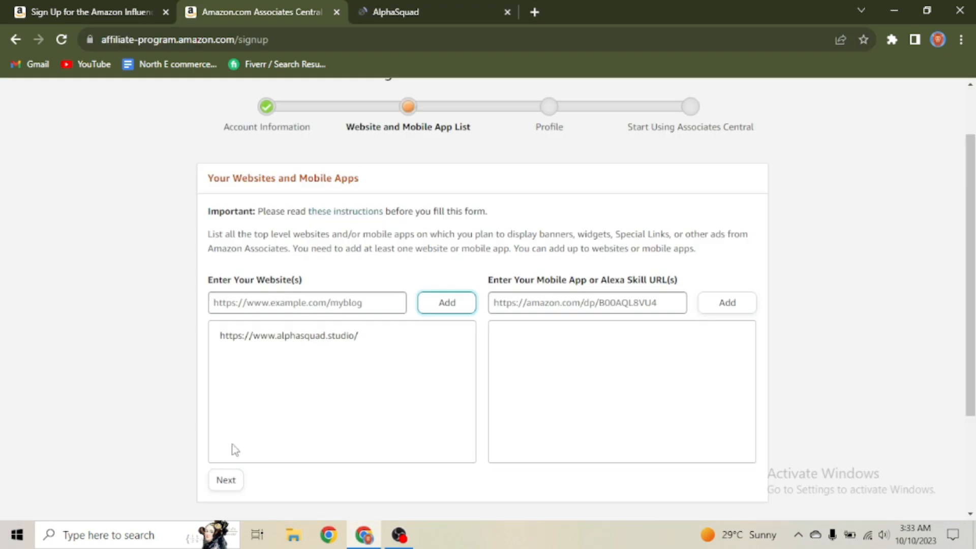
scroll(294, 408, down, 2)
click(233, 405)
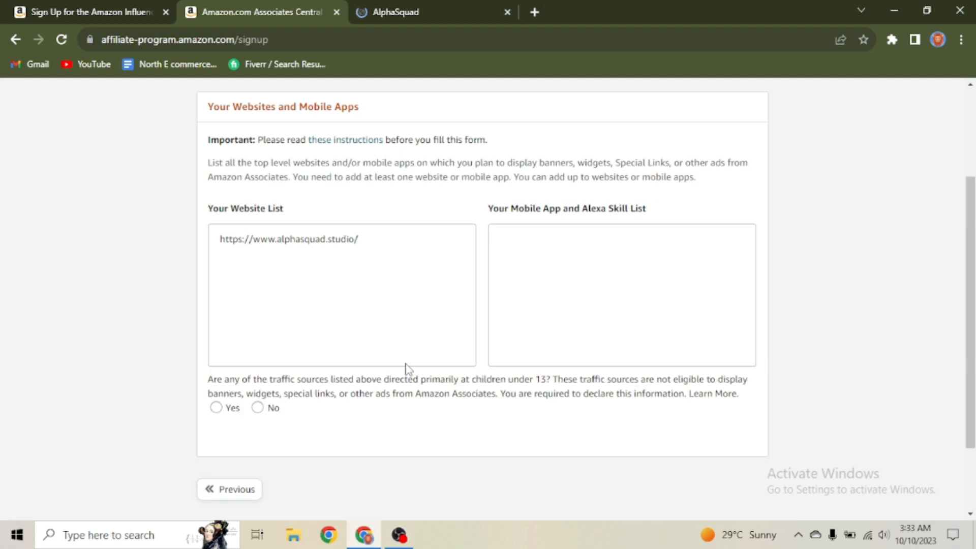
click(215, 408)
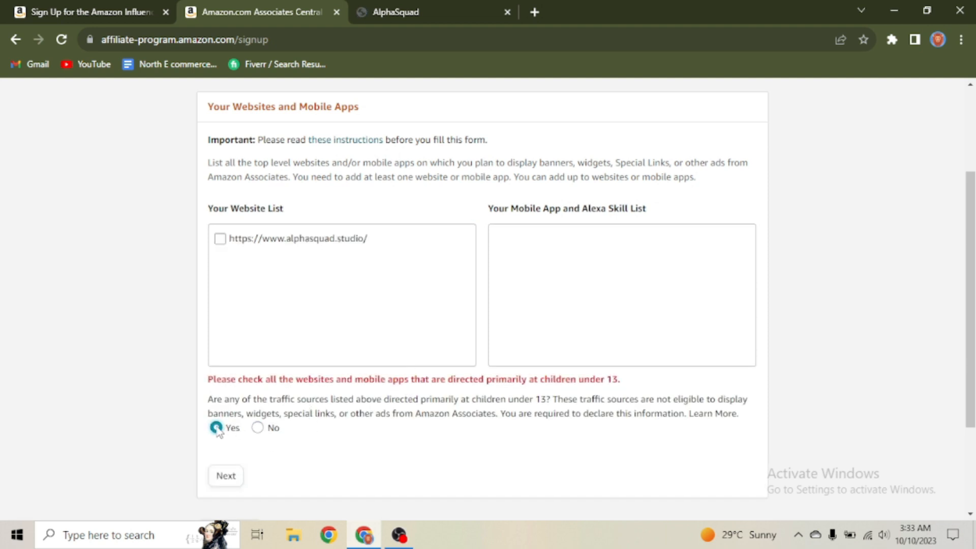
click(257, 427)
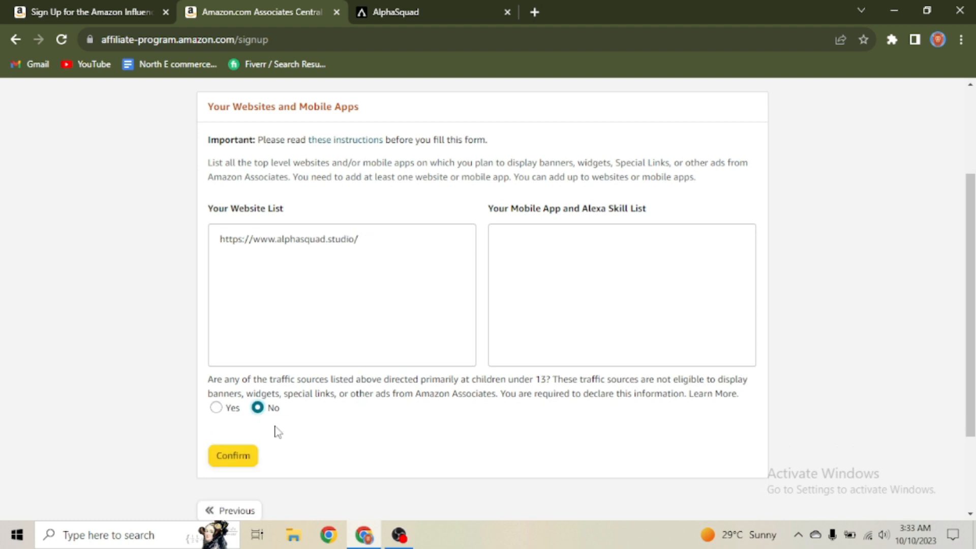
click(229, 455)
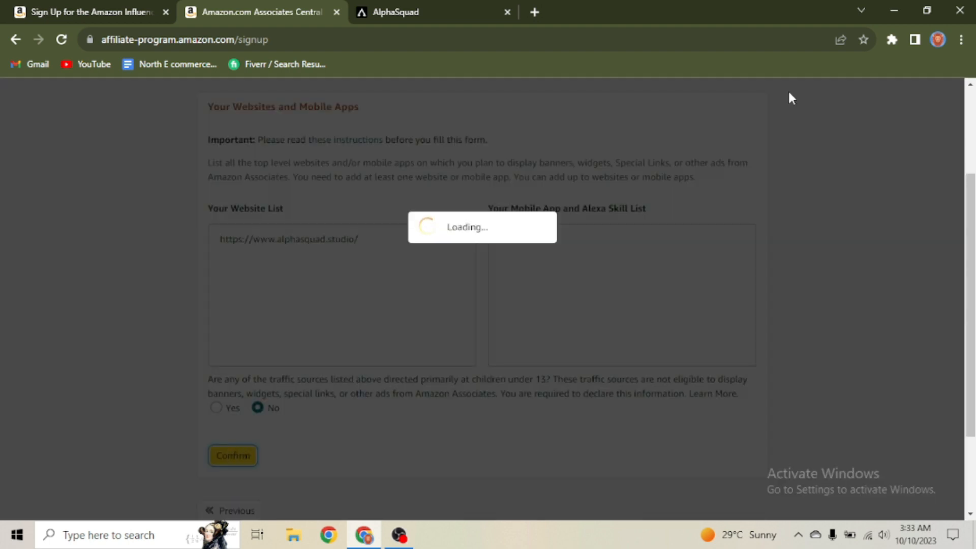
Step: Enter a preferred Store ID and the description 'i want to sell product through amazon allfilte'
scroll(590, 289, down, 1)
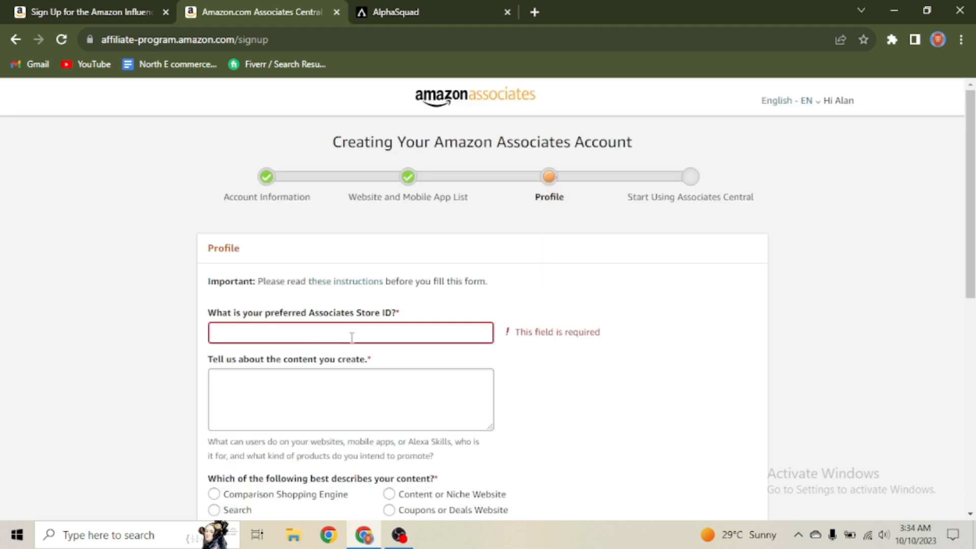
click(330, 339)
text(alan5)
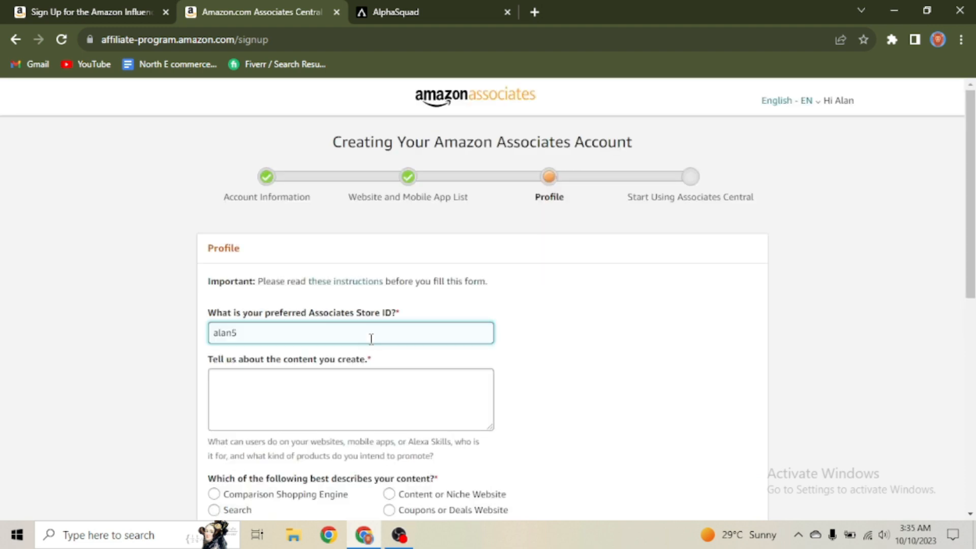
text(3`)
key(BackSpace)
text(1)
click(396, 376)
scroll(412, 298, down, 1)
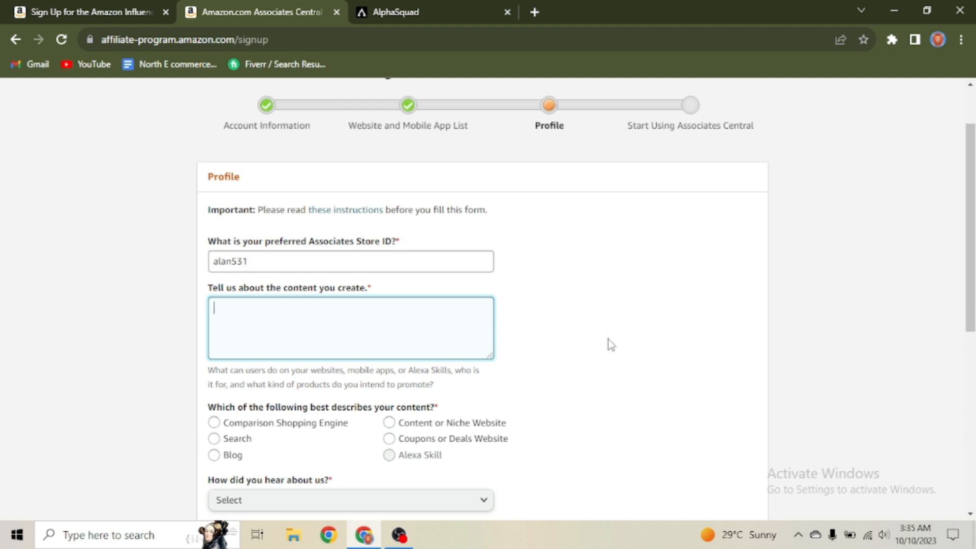
text(i want to sell product through amazon allfil)
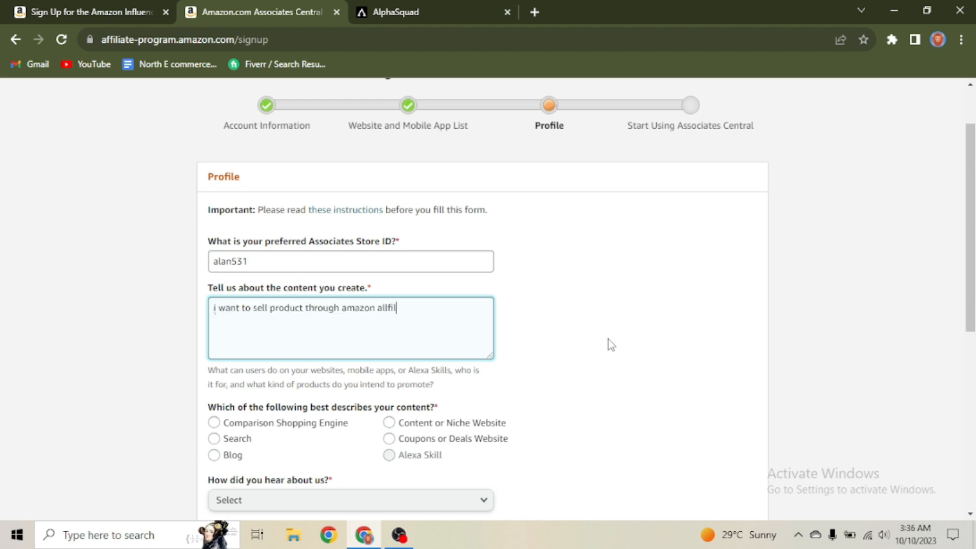
key(BackSpace)
key(BackSpace)
text(lte)
Step: Mark the content type as Blog and choose 'From the Amazon.com Website' as the referral source
scroll(602, 335, down, 3)
click(214, 280)
click(214, 311)
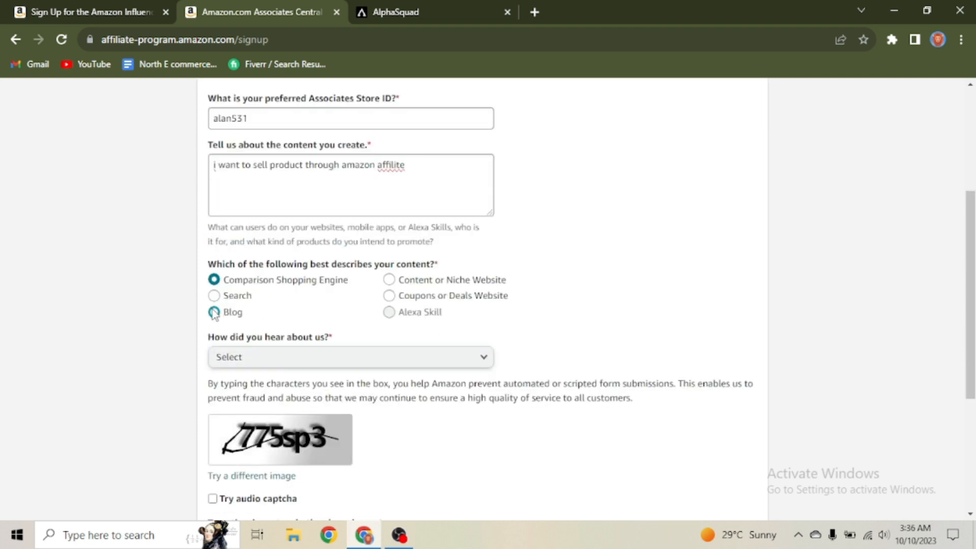
click(376, 356)
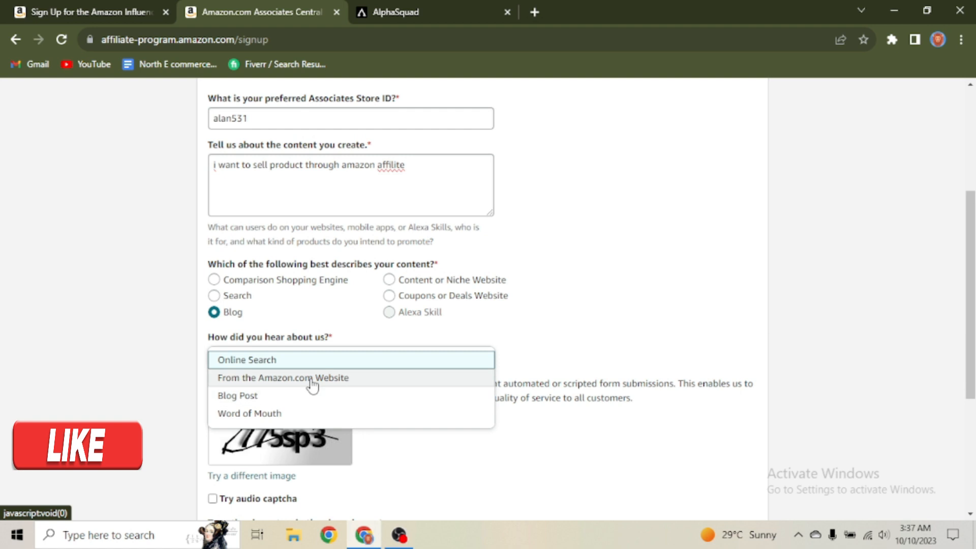
click(331, 388)
Step: Enter the captcha, accept the Associates Program Operating Agreement, and finish the signup
scroll(355, 382, down, 1)
scroll(354, 381, down, 1)
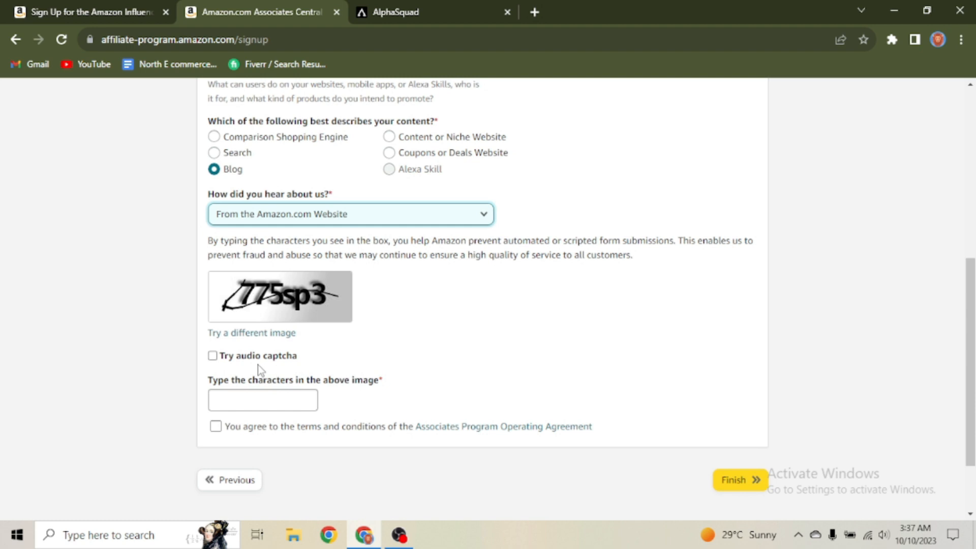
click(258, 392)
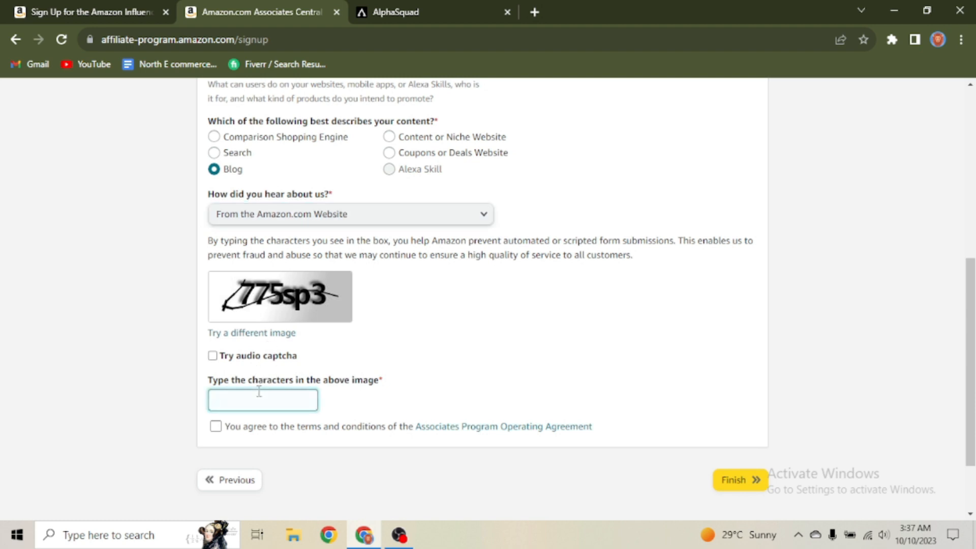
text(775sp3)
click(215, 427)
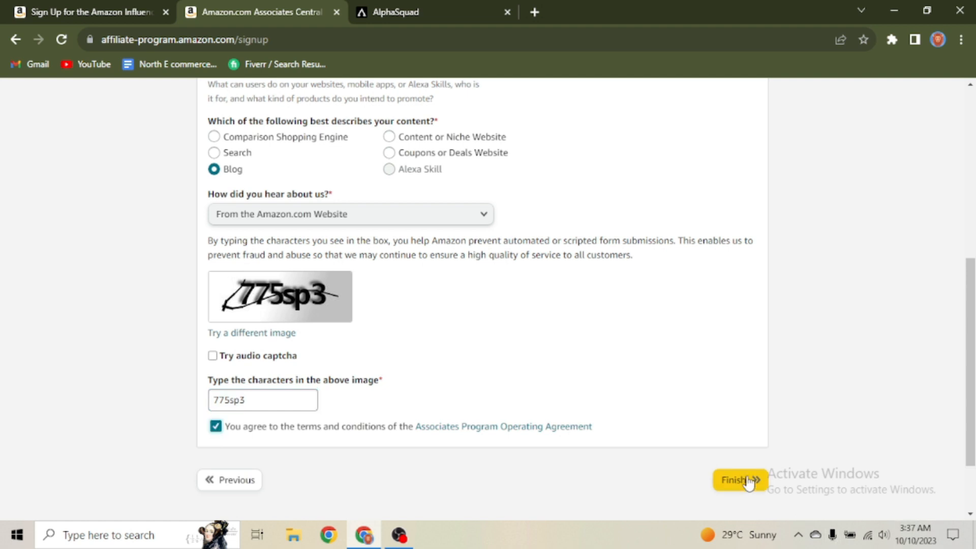
click(743, 478)
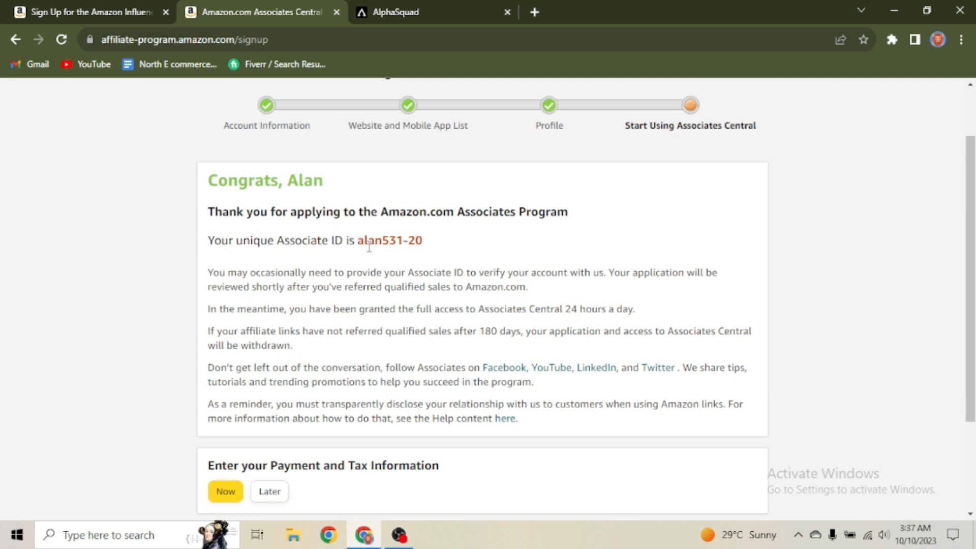
drag(357, 245, 441, 249)
click(445, 254)
scroll(444, 309, up, 1)
scroll(364, 386, down, 3)
scroll(364, 391, up, 1)
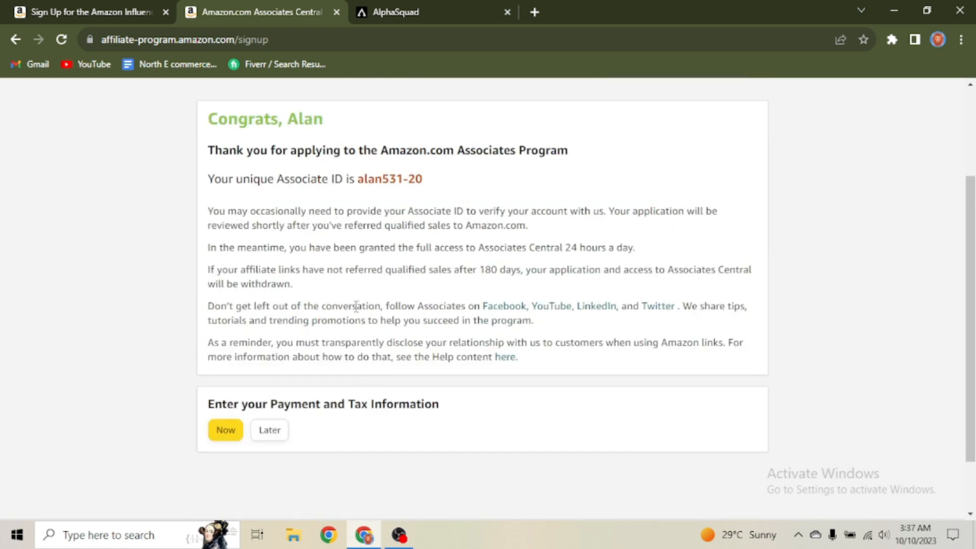
scroll(430, 326, up, 3)
scroll(710, 264, down, 4)
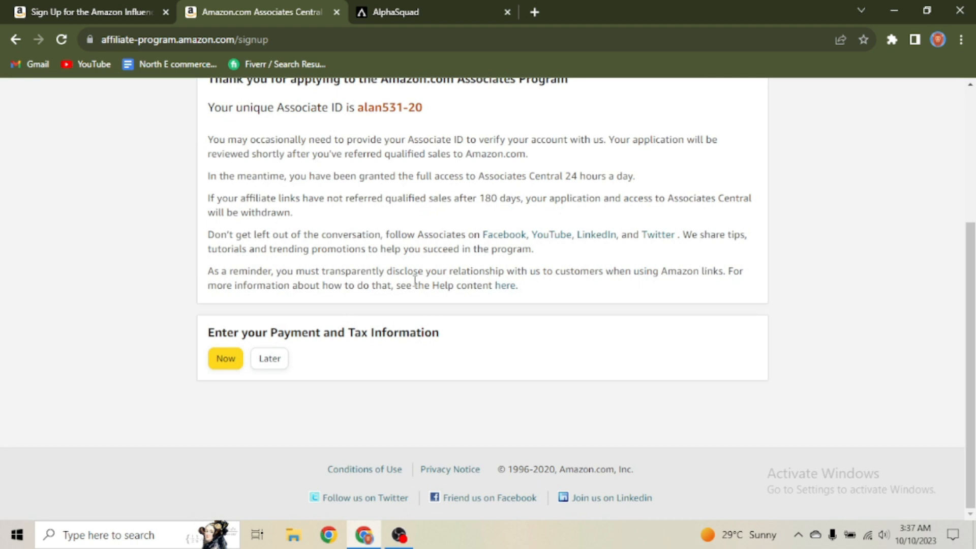
scroll(361, 302, up, 1)
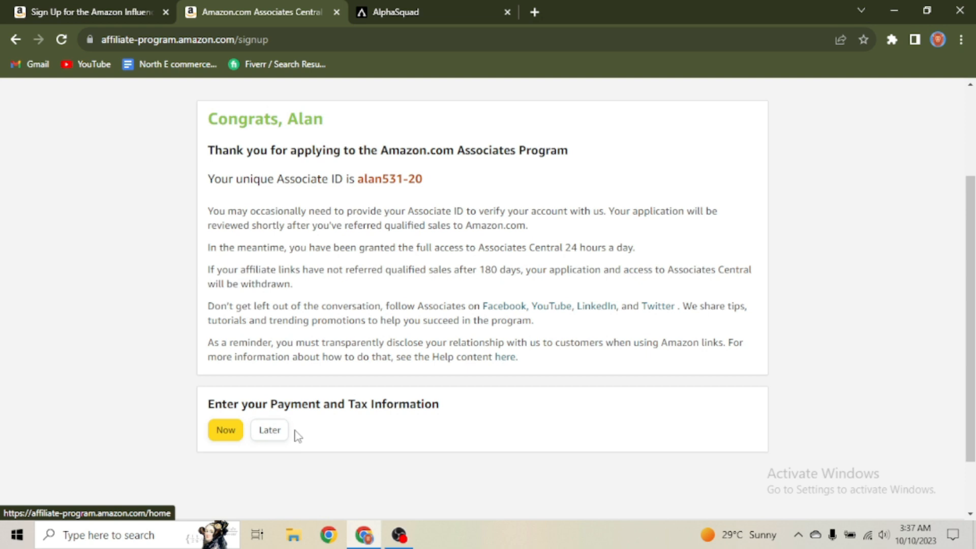
scroll(297, 425, up, 2)
scroll(229, 429, down, 2)
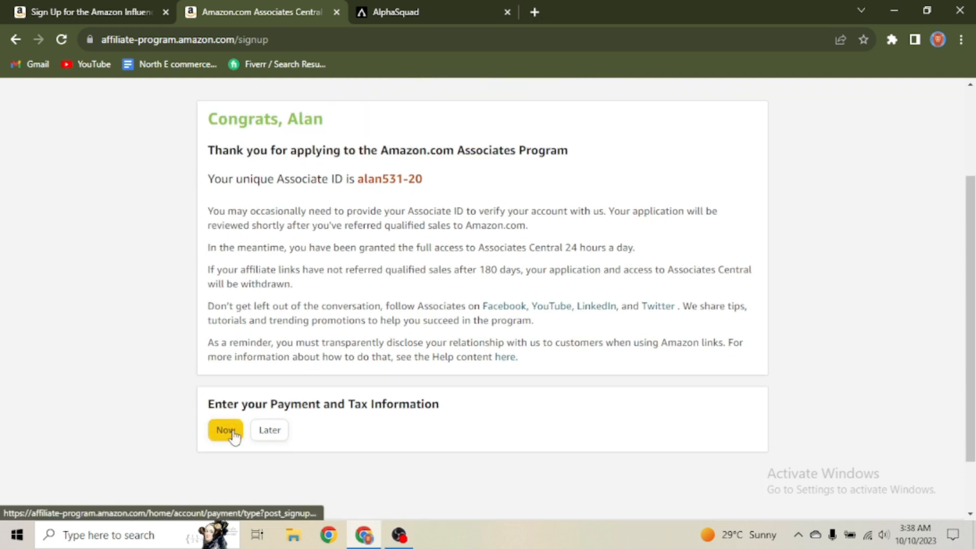
scroll(308, 371, up, 2)
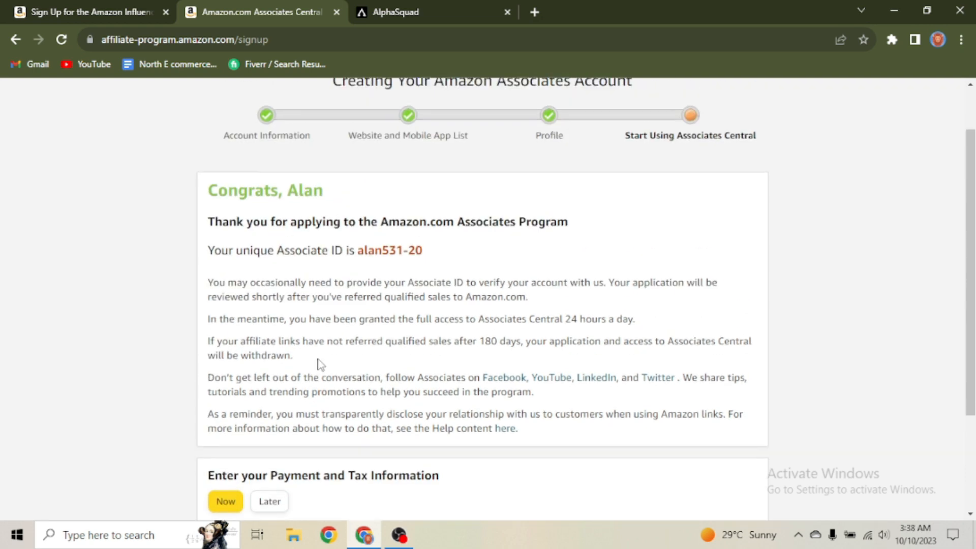
scroll(340, 371, down, 2)
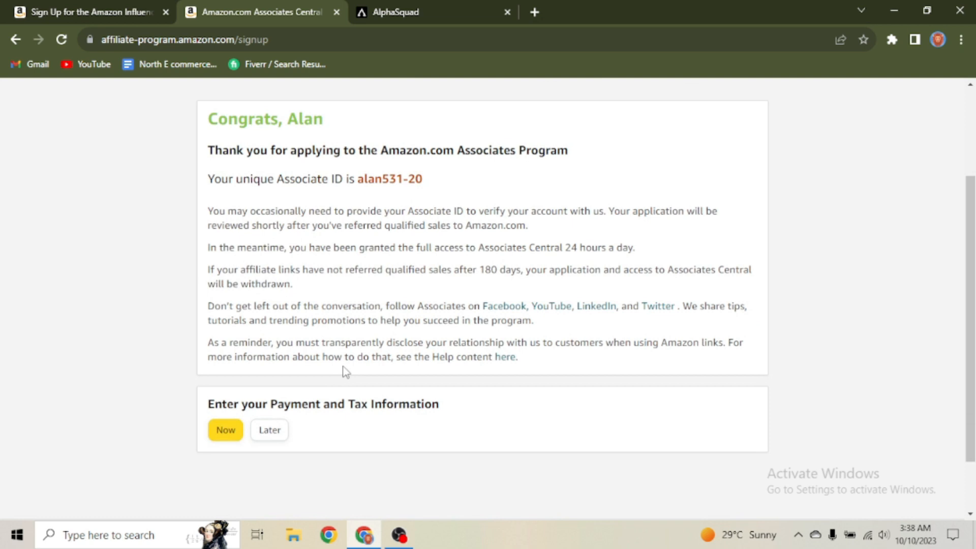
Step: Postpone payment and tax information with Later and look over the Associates Central home page
click(271, 430)
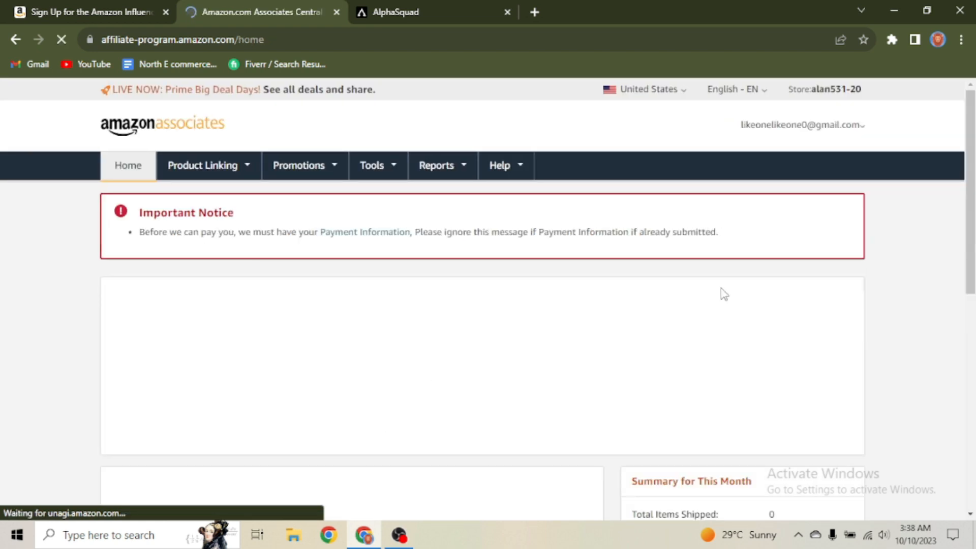
scroll(522, 276, down, 5)
scroll(523, 276, down, 3)
scroll(518, 276, up, 8)
scroll(547, 279, down, 5)
scroll(548, 280, down, 1)
scroll(547, 279, up, 7)
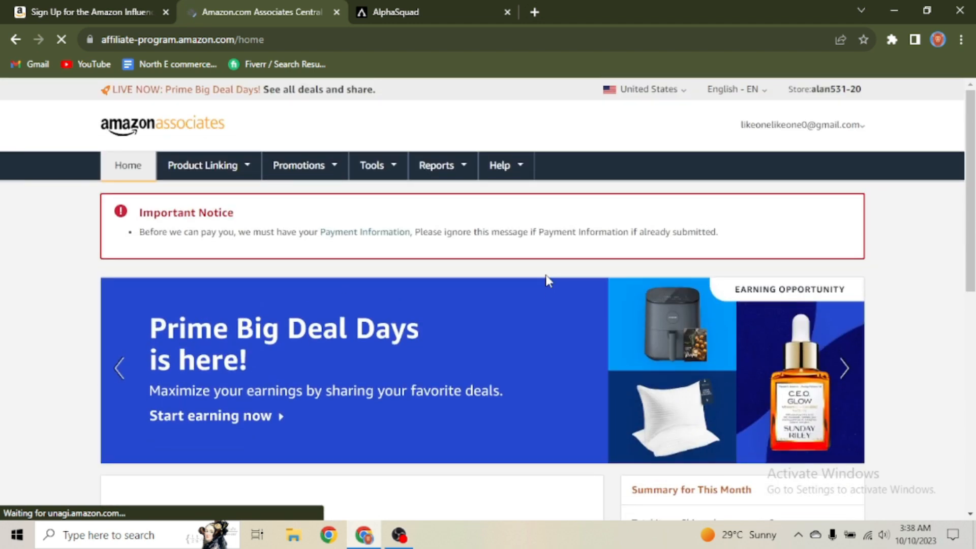
scroll(543, 272, down, 3)
scroll(541, 269, up, 3)
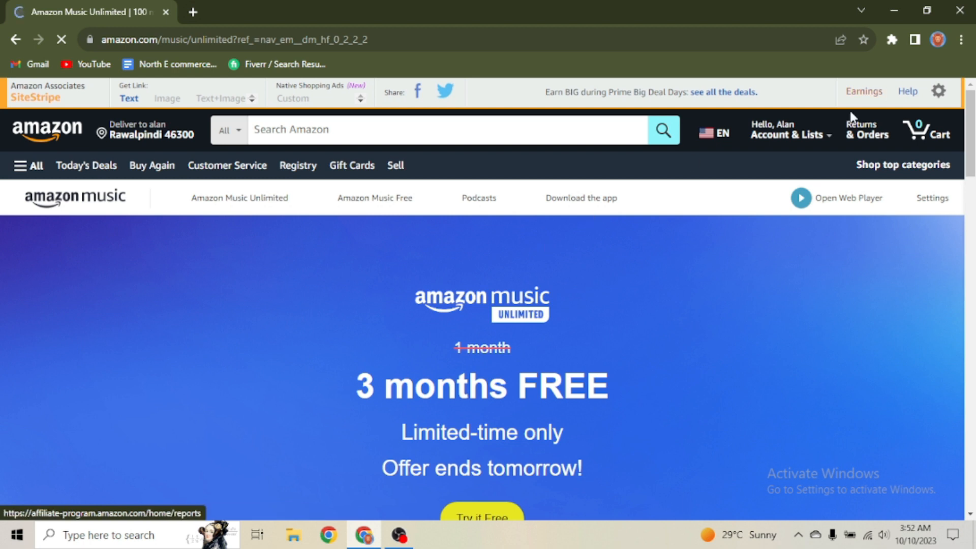
Step: Go to Account, then Login & security, and start turning on 2-step verification
mouse_move(780, 128)
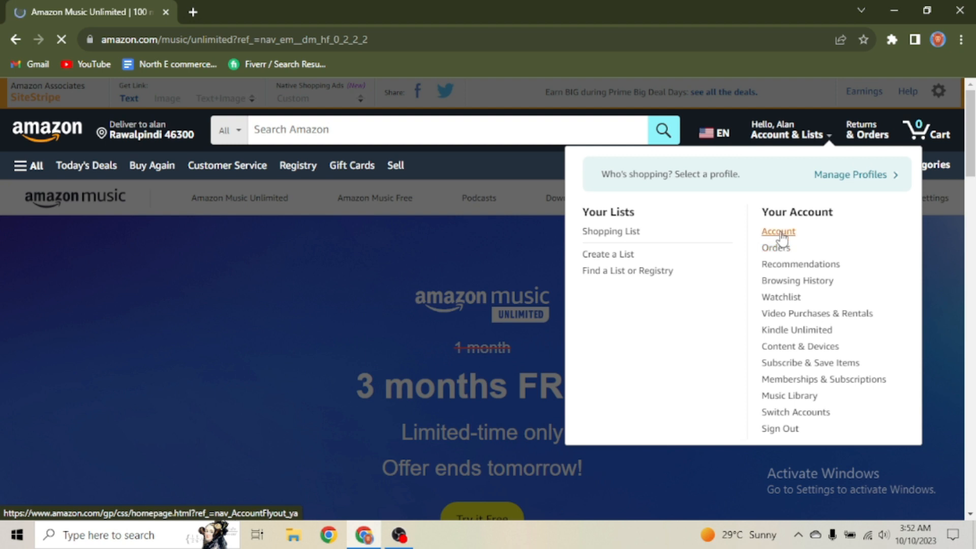
click(778, 232)
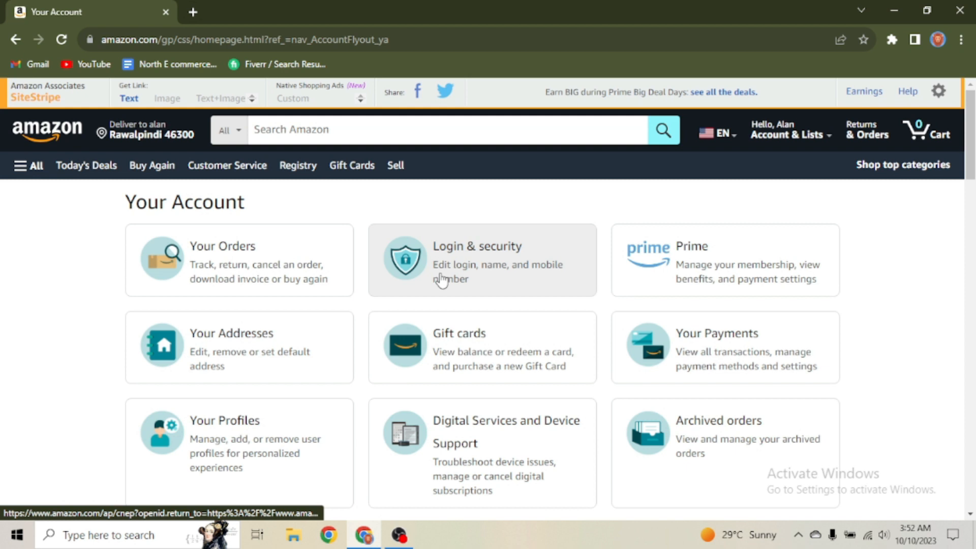
click(483, 261)
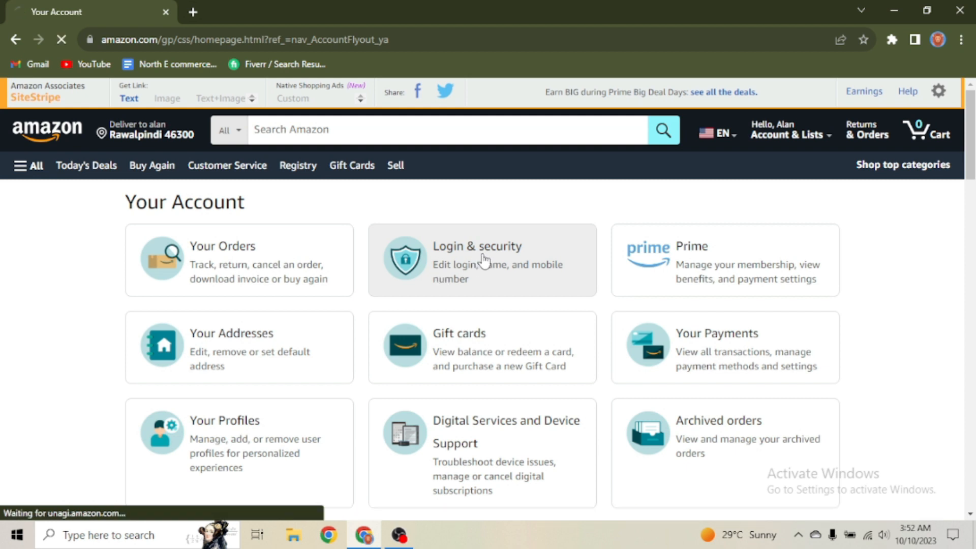
scroll(540, 283, down, 7)
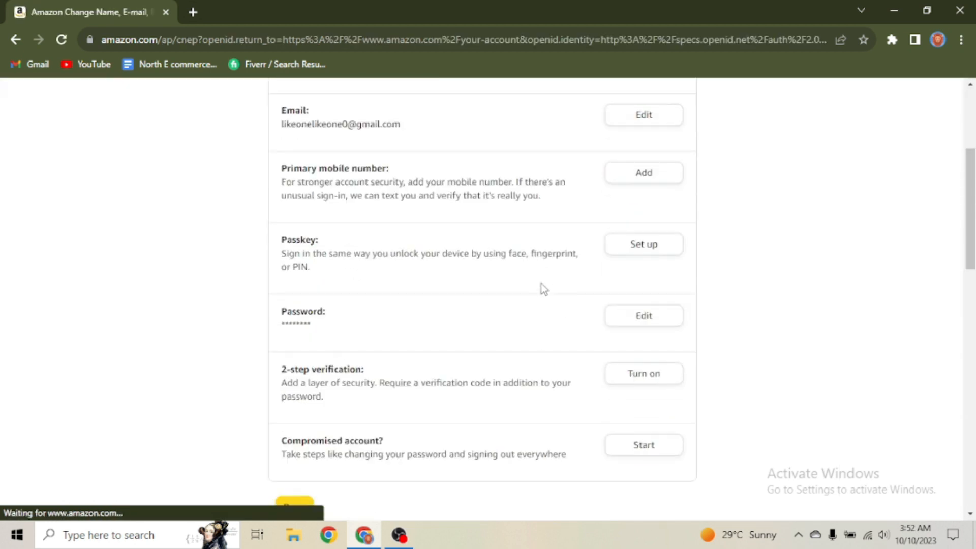
scroll(640, 316, up, 1)
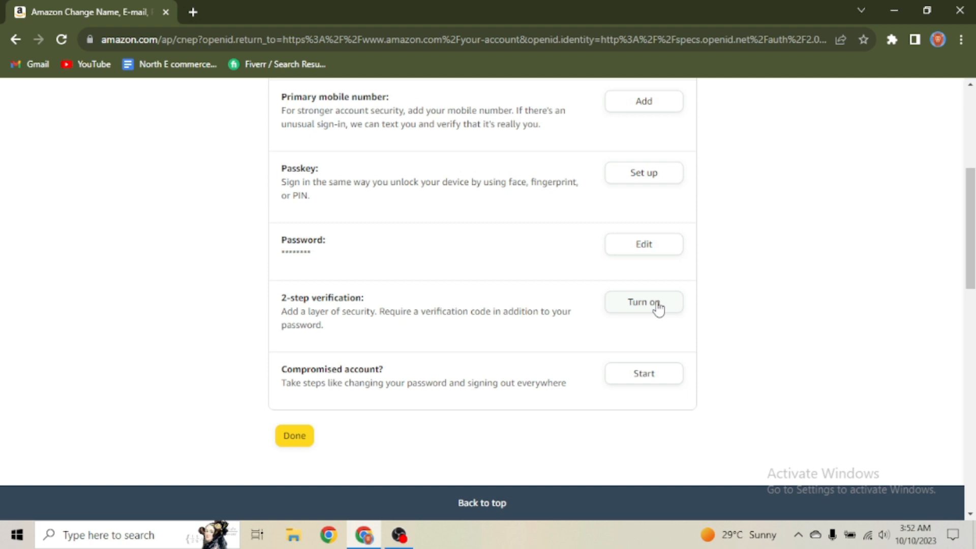
click(658, 307)
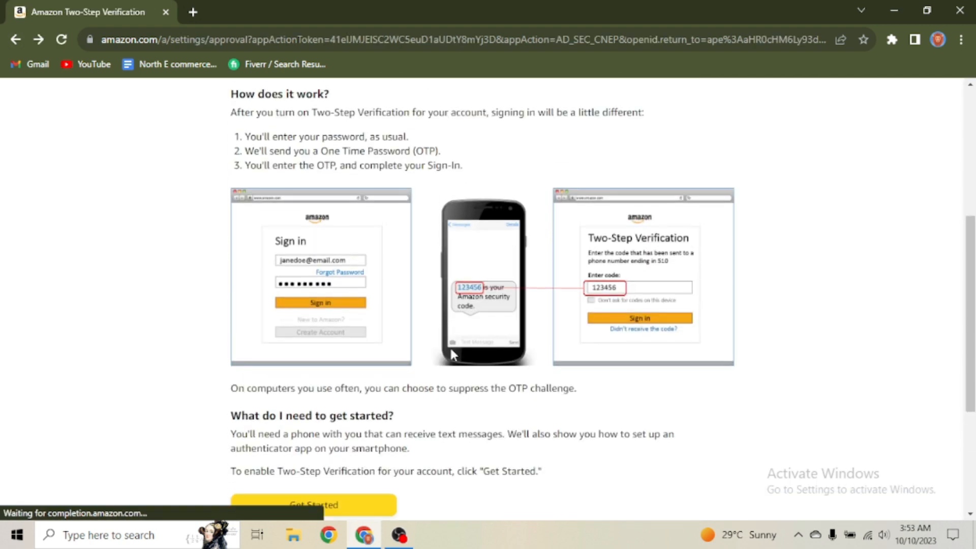
scroll(532, 369, down, 4)
Step: Choose the authenticator app as the 2SV method, enter its one-time code and verify it
click(311, 292)
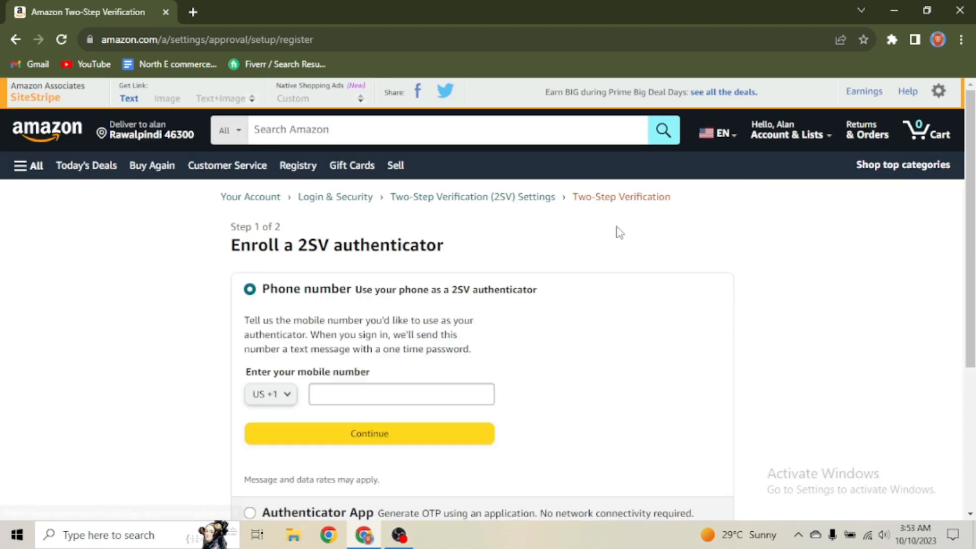
scroll(369, 277, down, 1)
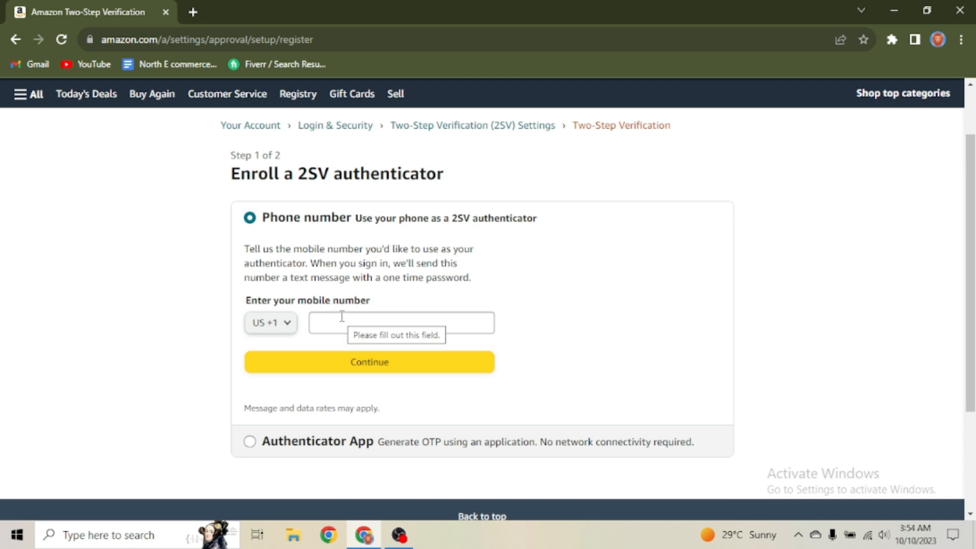
scroll(347, 318, down, 1)
scroll(347, 318, up, 1)
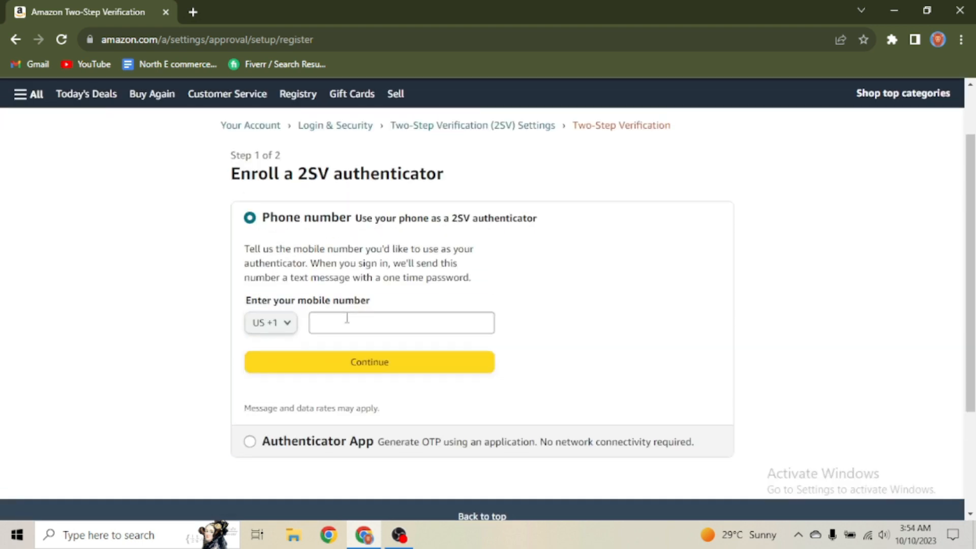
click(249, 444)
scroll(464, 349, down, 1)
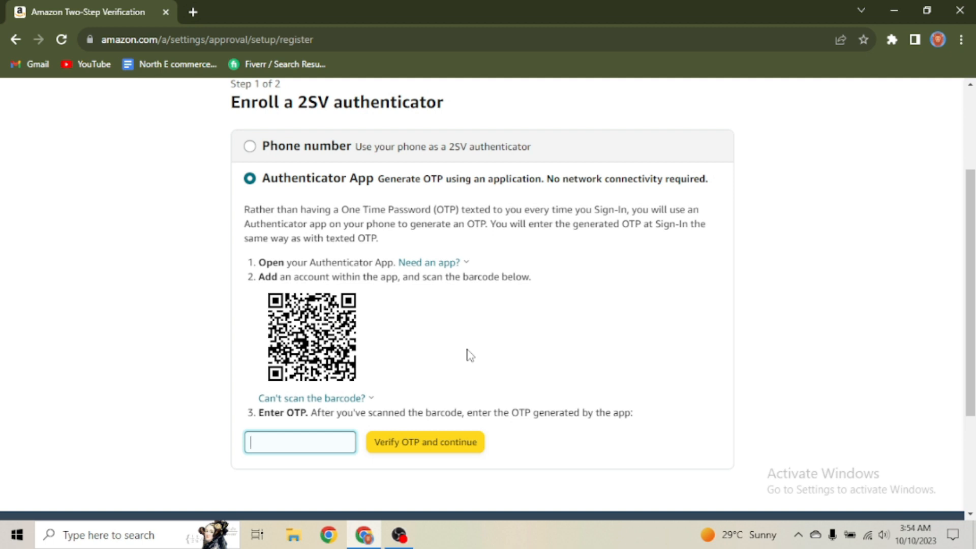
click(372, 182)
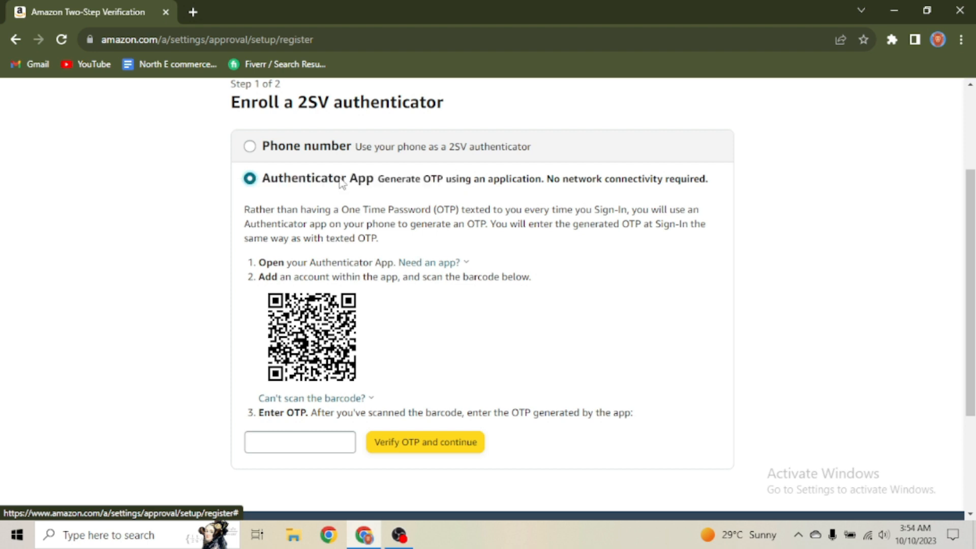
click(319, 435)
scroll(346, 356, down, 1)
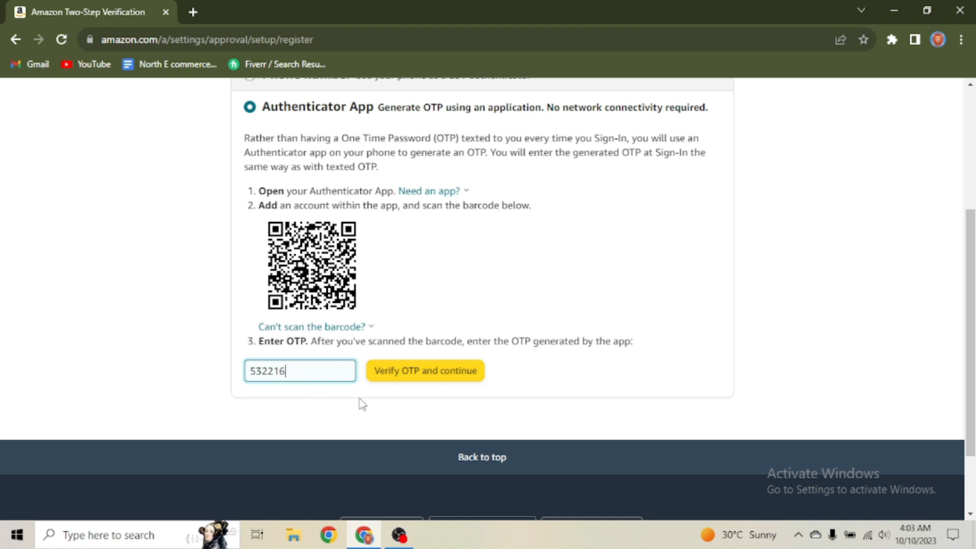
click(440, 384)
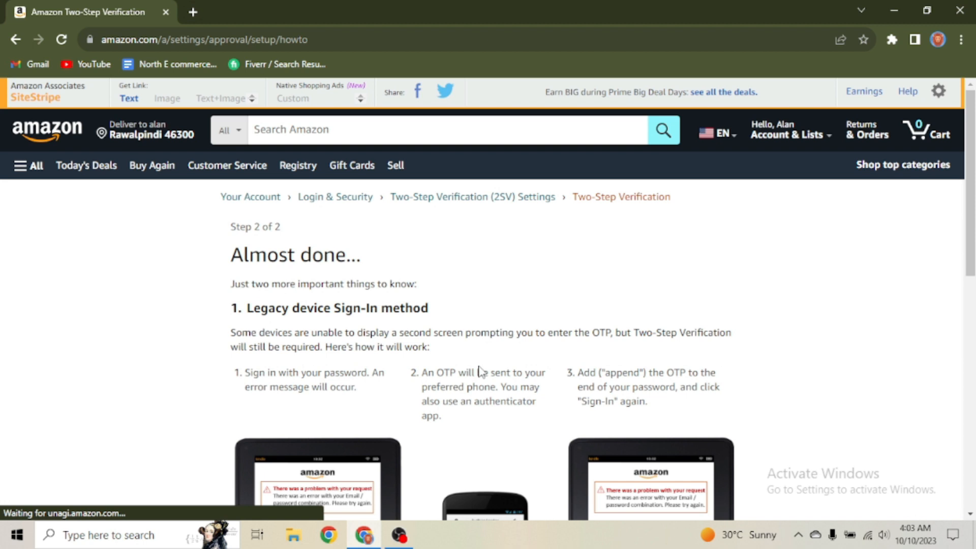
Step: Confirm 'Got it. Turn on Two-Step Verification' and review the resulting 2SV settings
scroll(365, 293, down, 1)
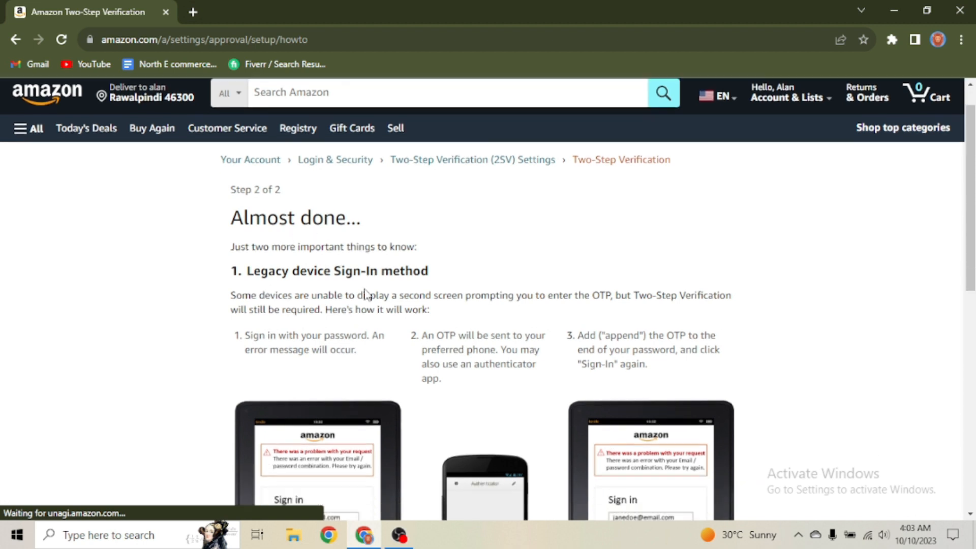
scroll(365, 294, down, 9)
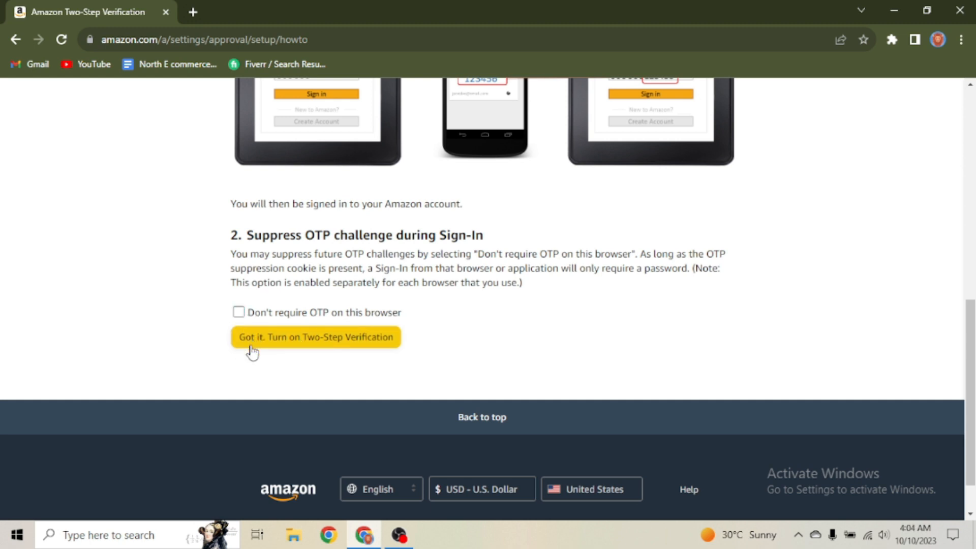
click(310, 344)
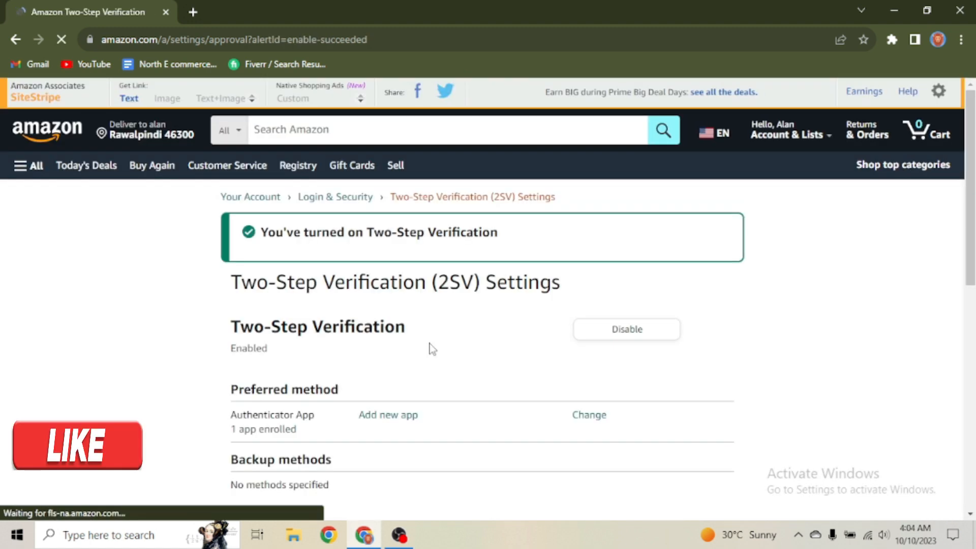
scroll(432, 349, down, 3)
scroll(432, 349, down, 3)
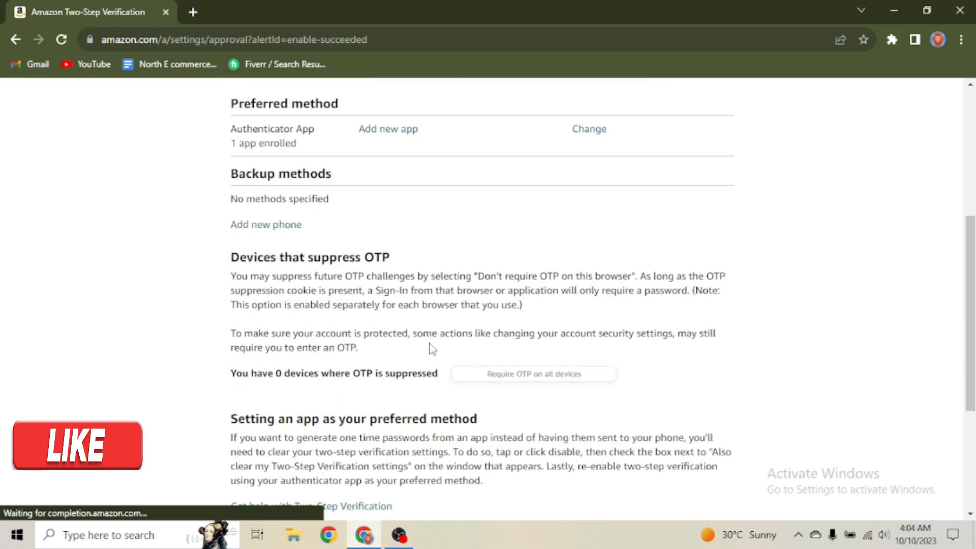
scroll(432, 350, down, 3)
scroll(432, 349, up, 3)
scroll(432, 351, down, 5)
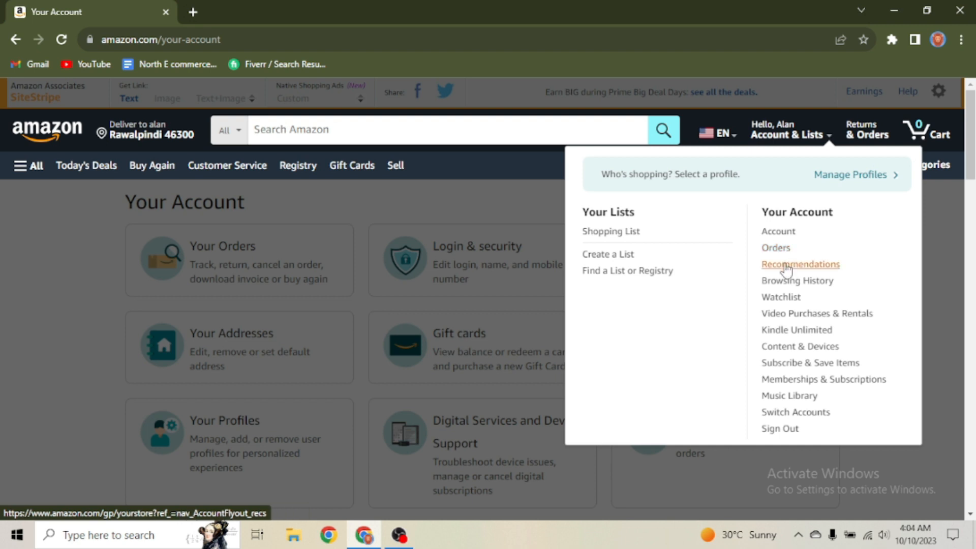
Step: Go from Your Account to the Your Payments wallet and start adding a payment method
click(778, 231)
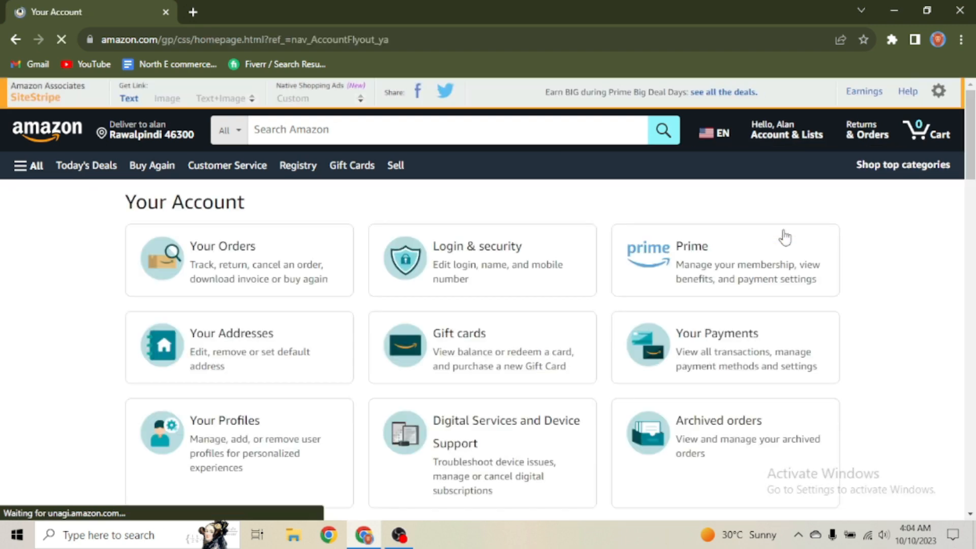
scroll(707, 310, down, 1)
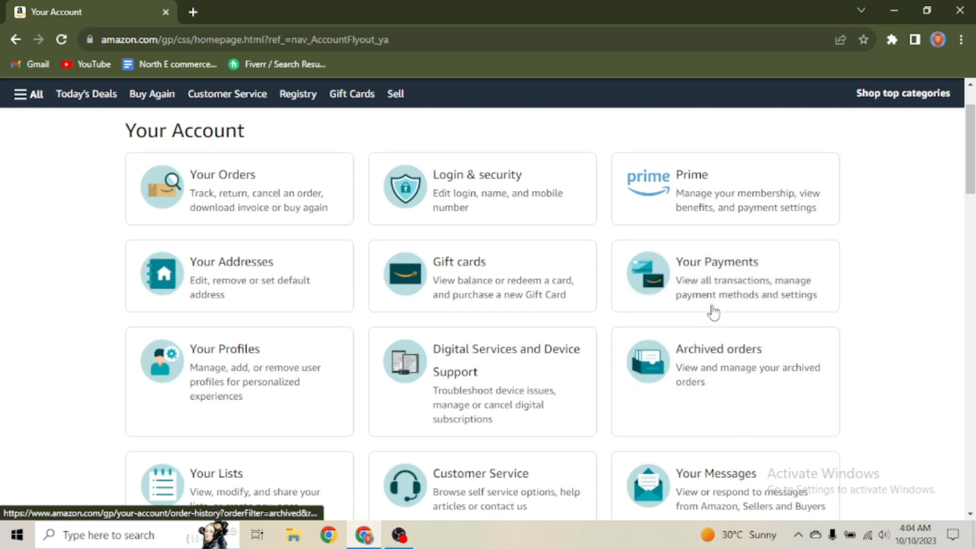
click(710, 266)
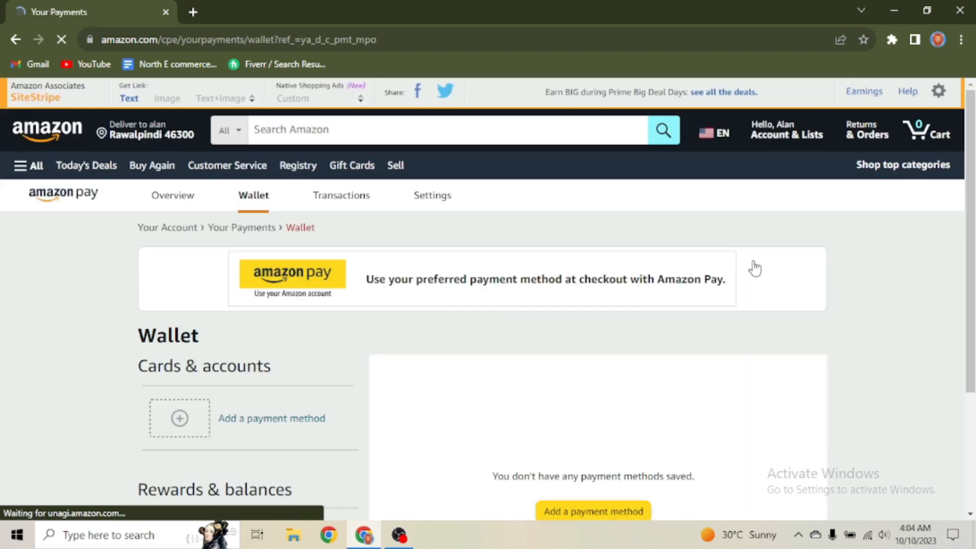
scroll(671, 300, down, 2)
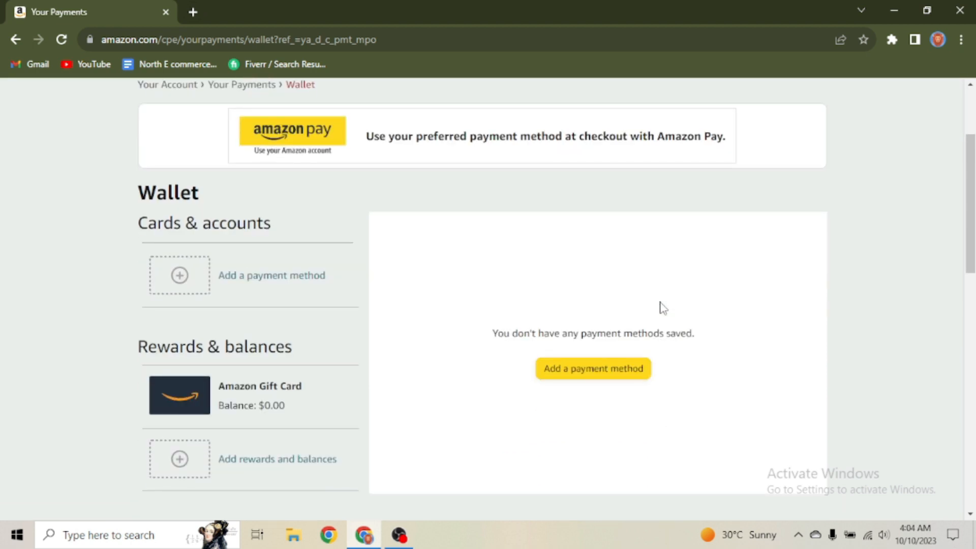
scroll(662, 308, down, 1)
click(590, 301)
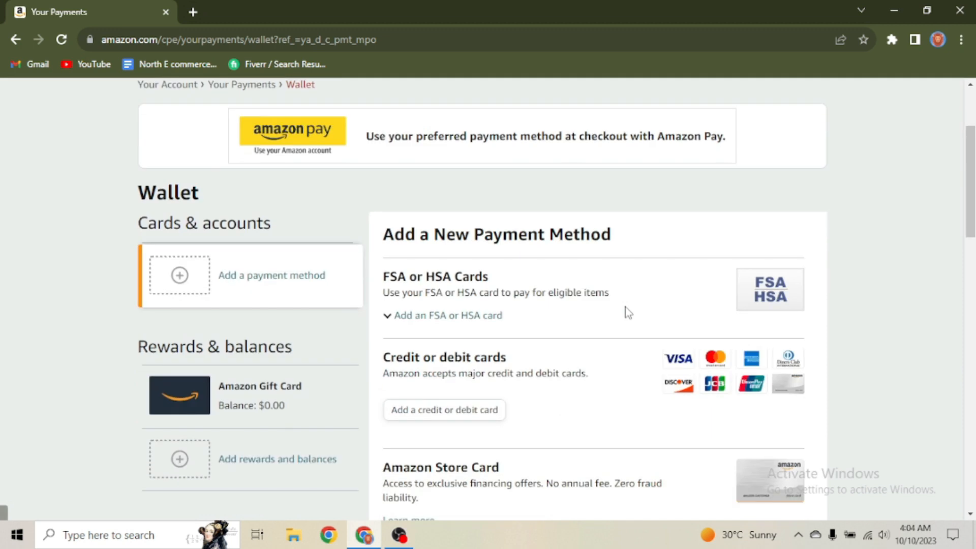
Step: Reopen the new payment method options and choose to add a credit or debit card
scroll(625, 308, down, 2)
scroll(625, 308, up, 1)
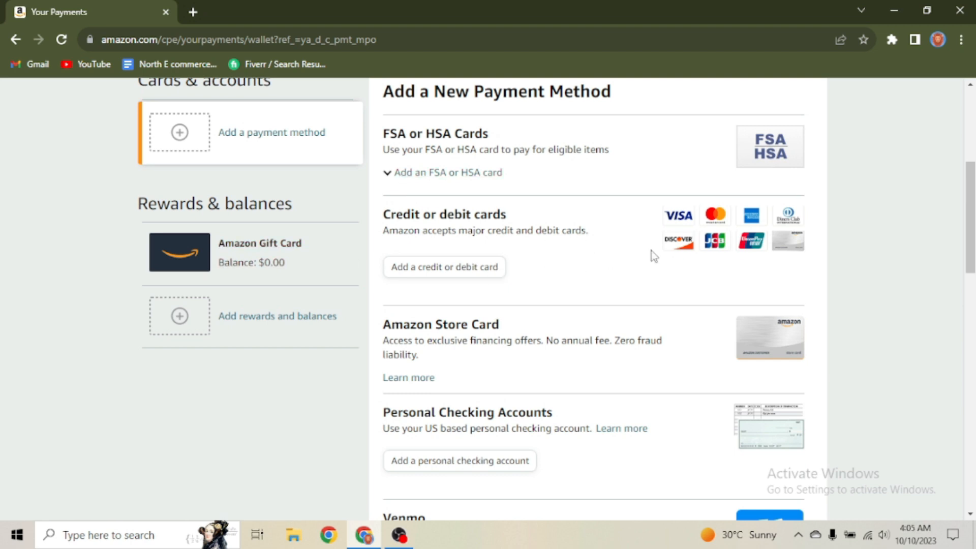
scroll(652, 255, down, 4)
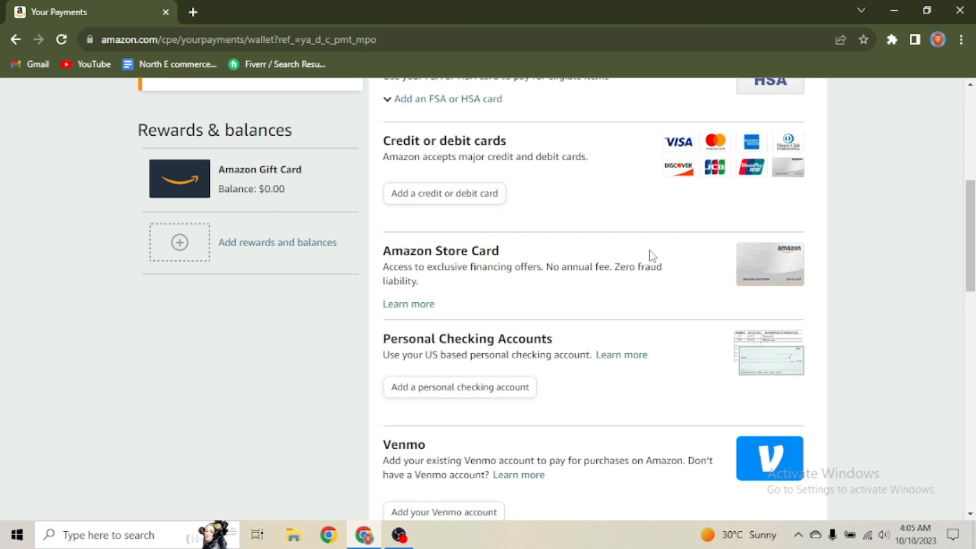
scroll(652, 256, up, 3)
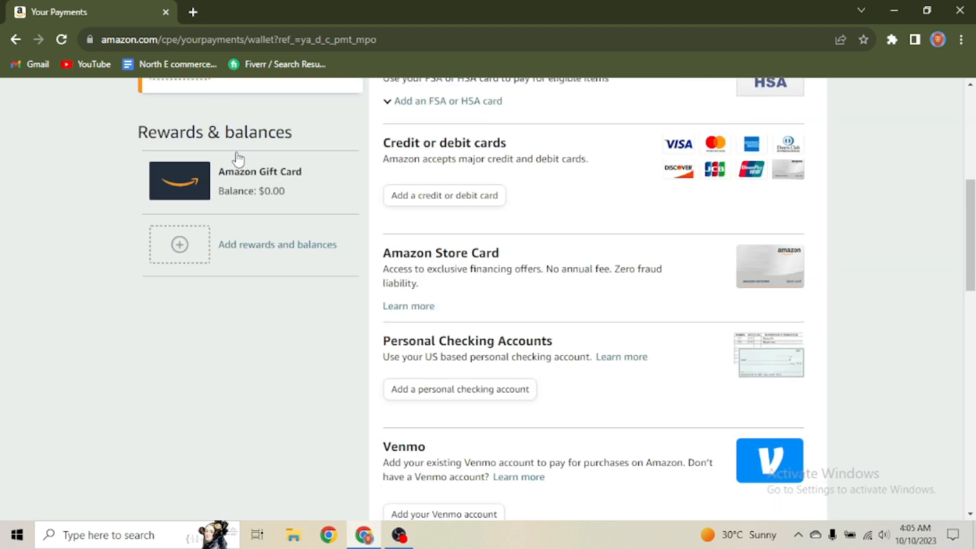
scroll(239, 158, up, 1)
scroll(186, 132, up, 3)
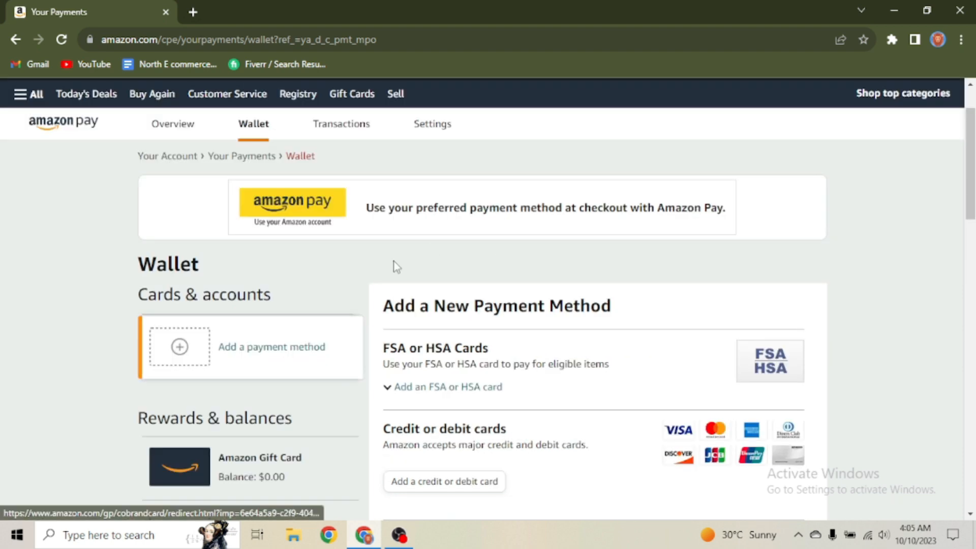
click(277, 350)
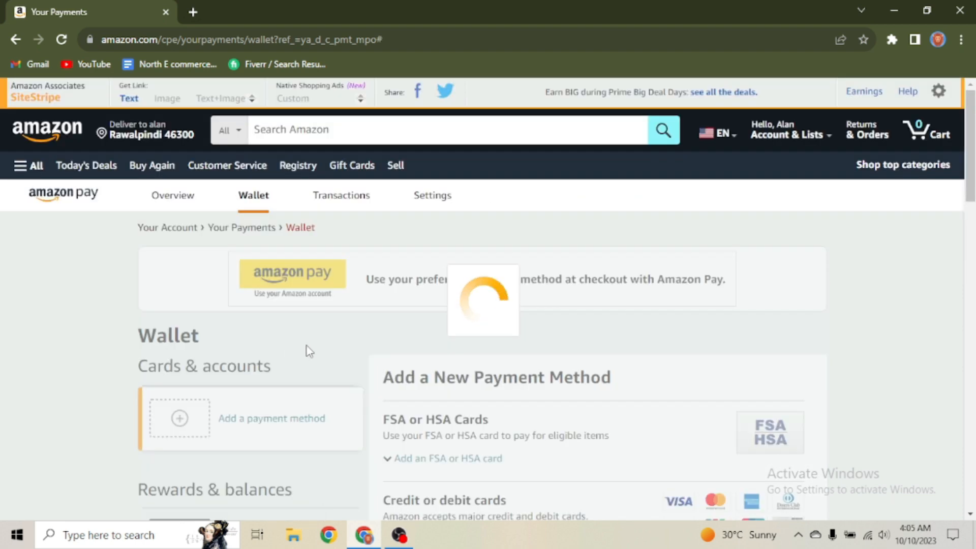
scroll(437, 325, down, 3)
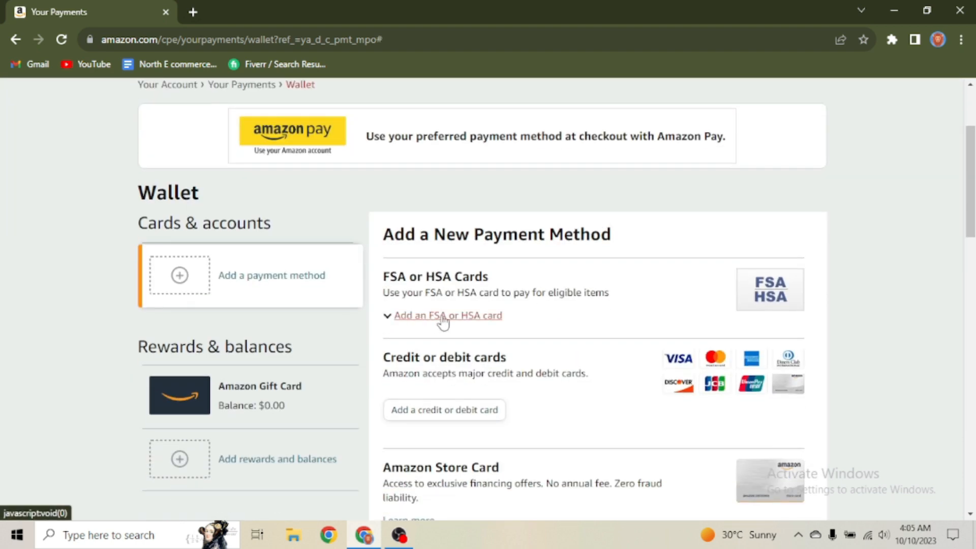
scroll(447, 325, down, 1)
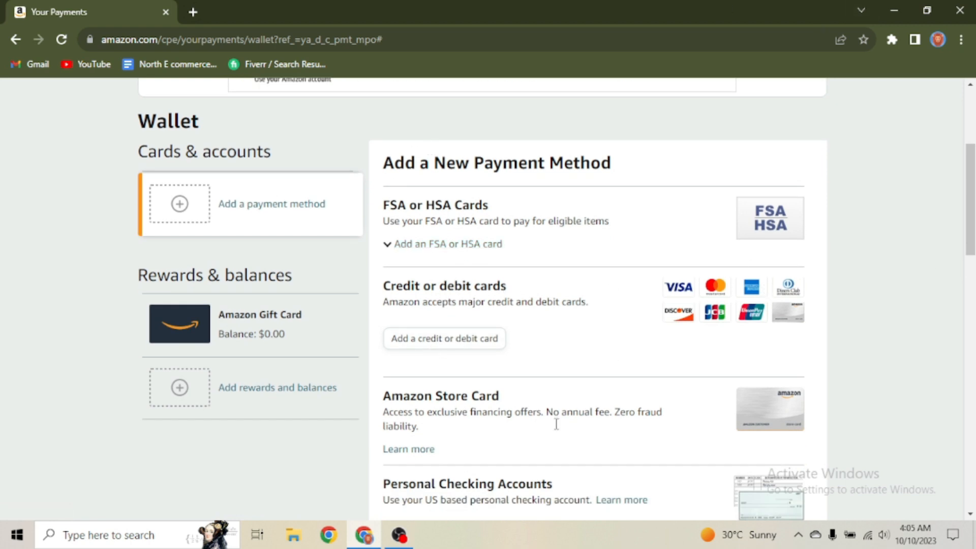
scroll(571, 299, down, 1)
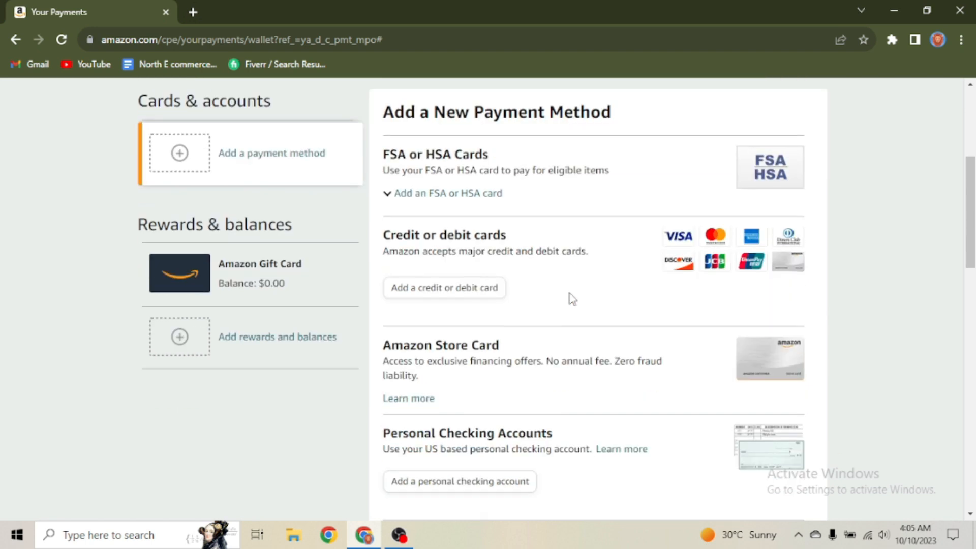
scroll(572, 299, down, 1)
click(422, 267)
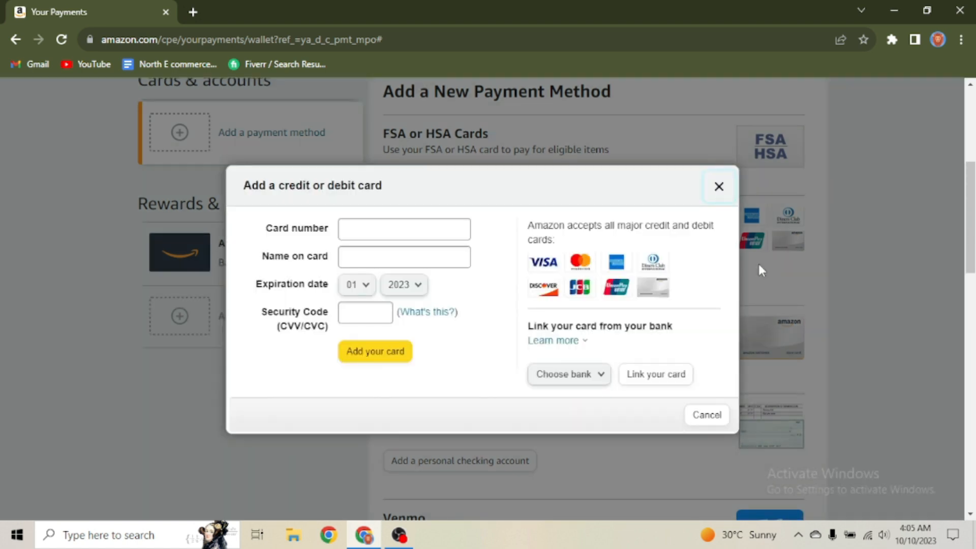
Step: Click through the card fields and bank list, then submit the empty form to see required-field errors
click(370, 227)
click(377, 254)
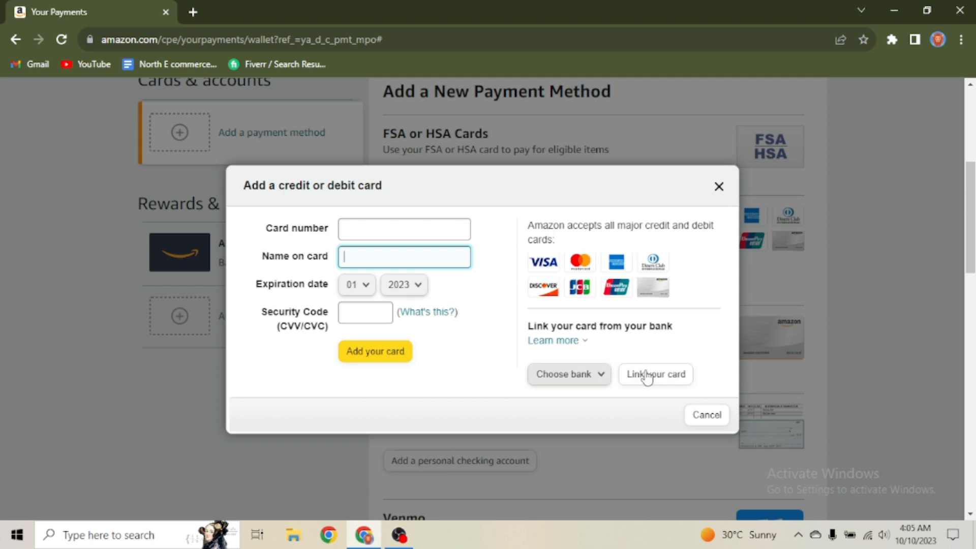
click(584, 375)
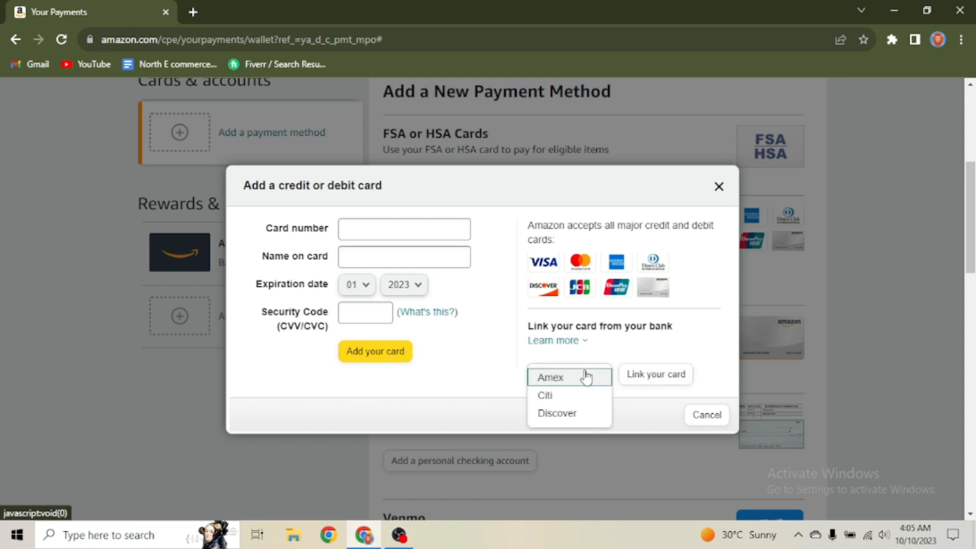
click(465, 402)
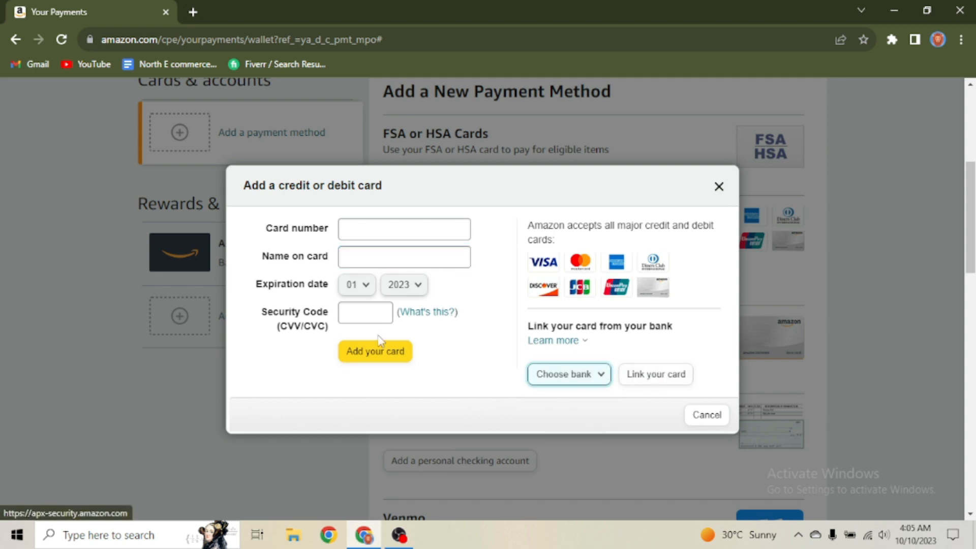
click(377, 355)
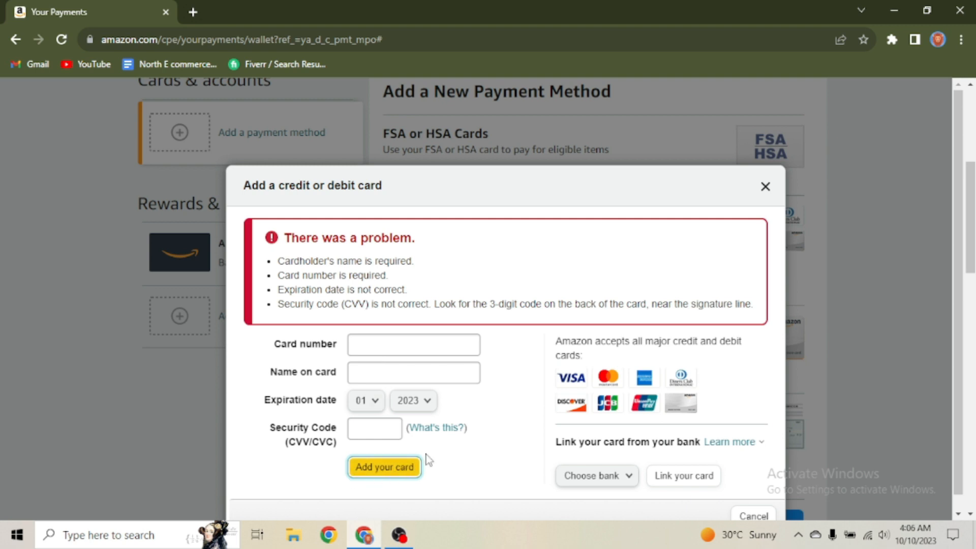
Step: Cancel adding the card and return to the top of the Wallet page
scroll(472, 447, down, 2)
click(753, 501)
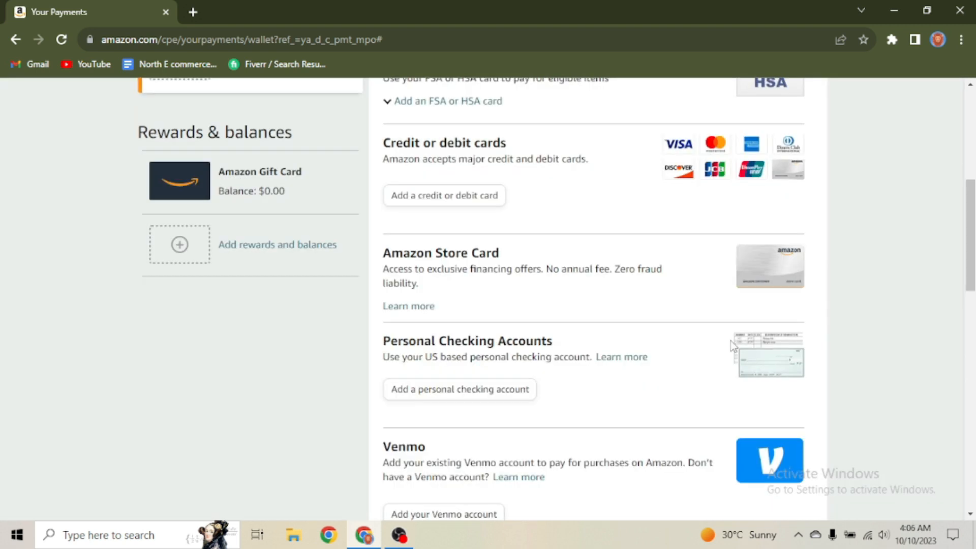
scroll(606, 235, up, 6)
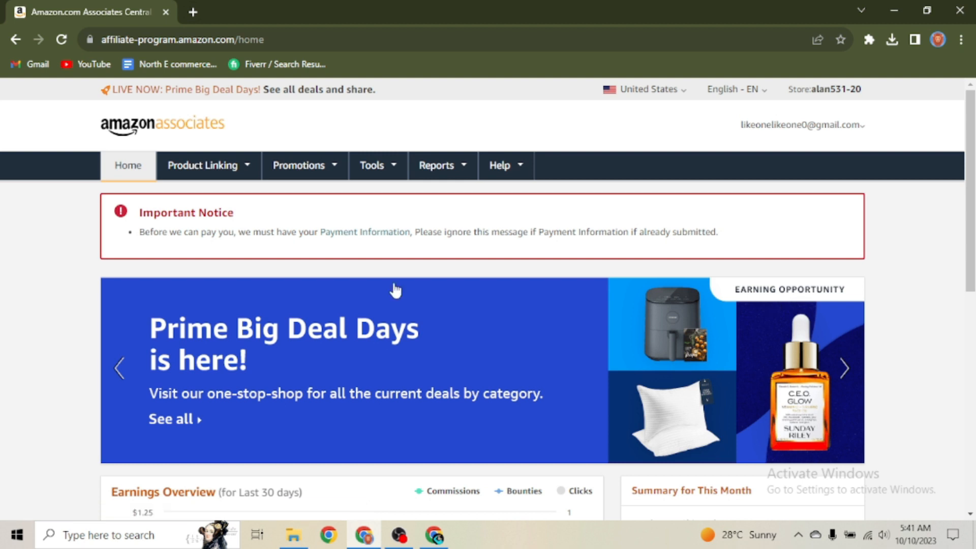
Step: Open Idea Hub from the Promotions menu and scroll to the trending deals
mouse_move(270, 181)
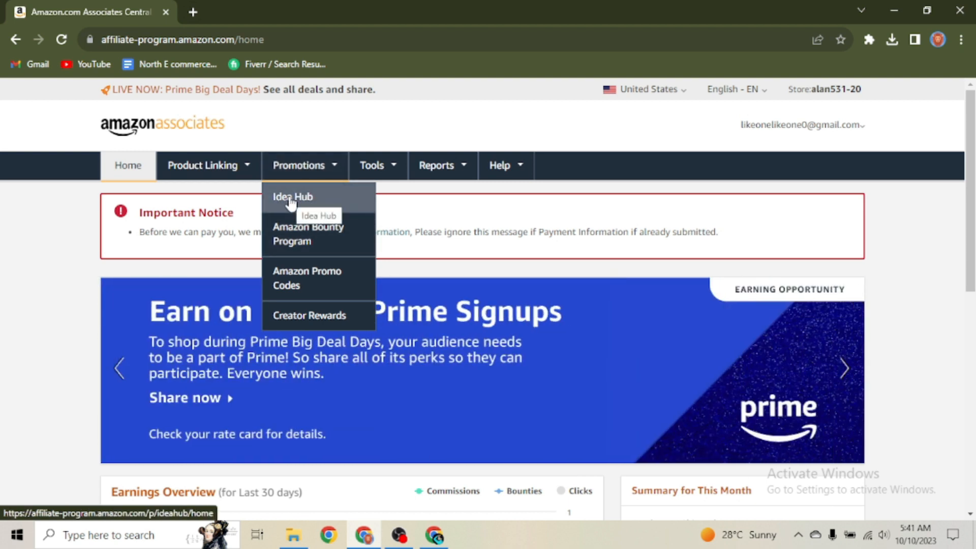
click(289, 198)
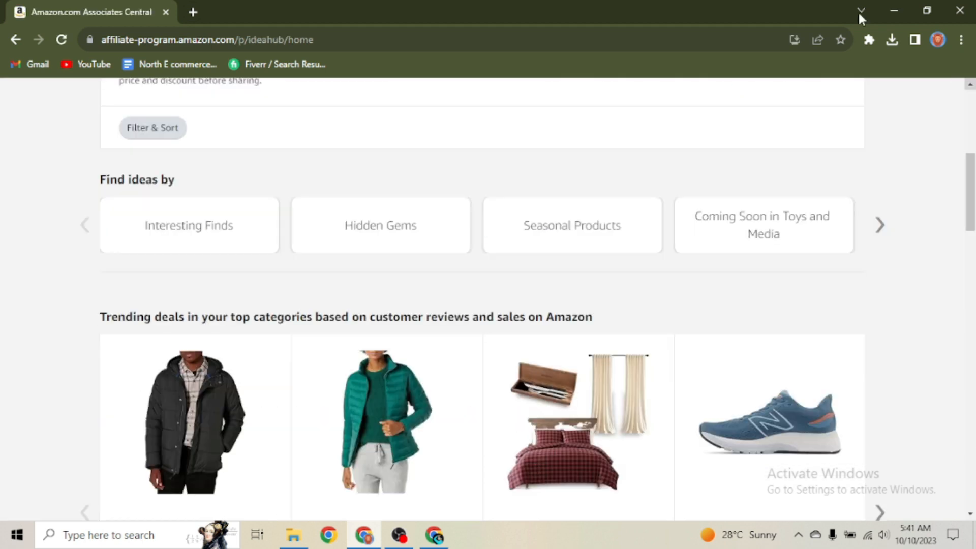
scroll(595, 257, up, 5)
scroll(594, 257, down, 5)
scroll(594, 257, up, 1)
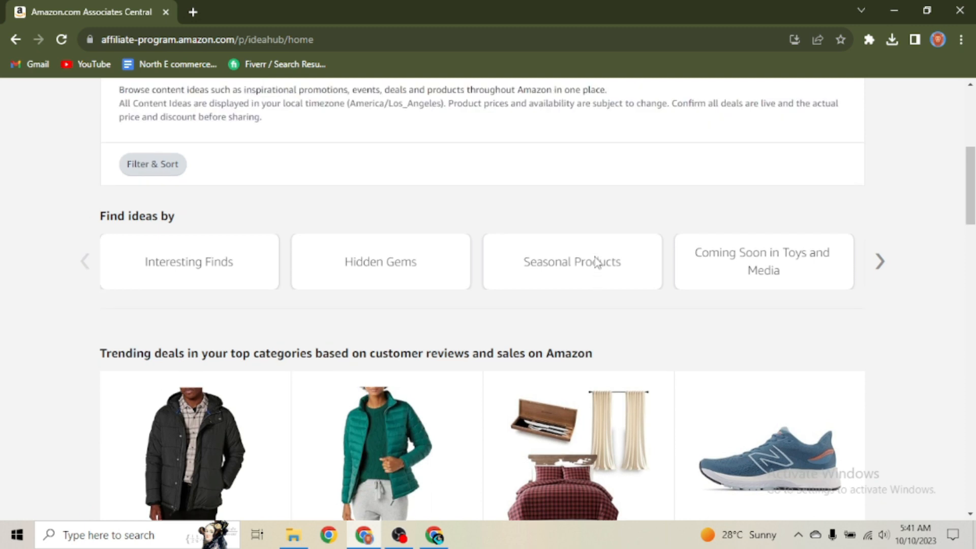
scroll(595, 257, up, 1)
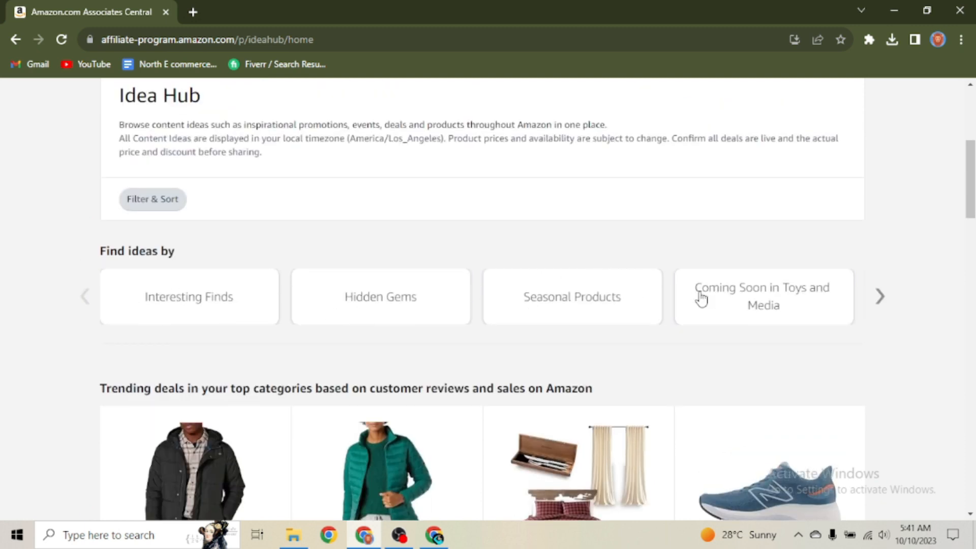
scroll(527, 279, down, 2)
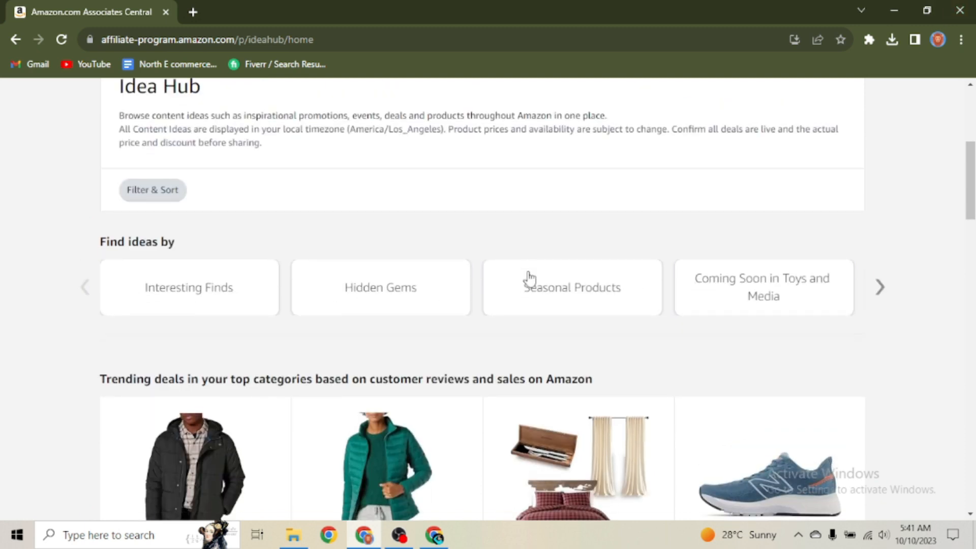
scroll(542, 335, down, 3)
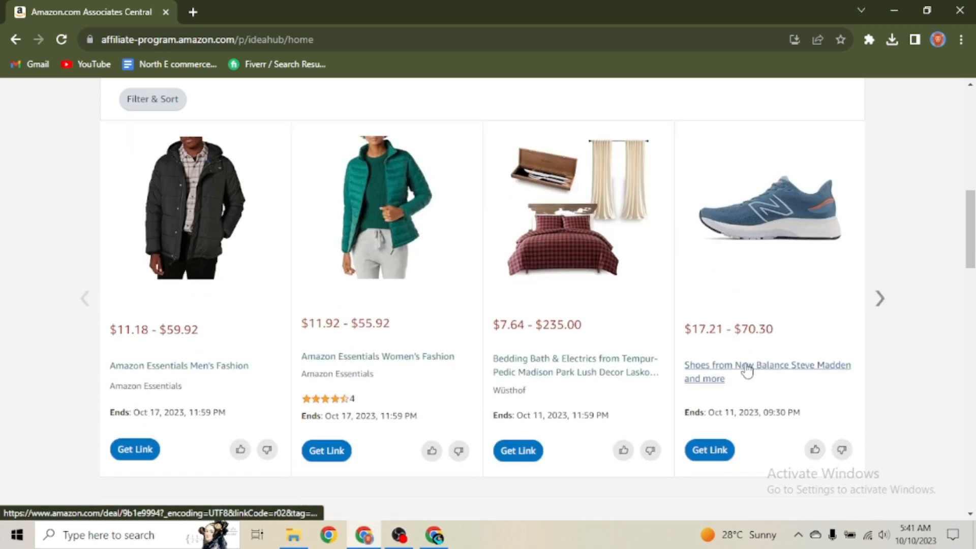
scroll(539, 327, up, 1)
scroll(463, 319, down, 1)
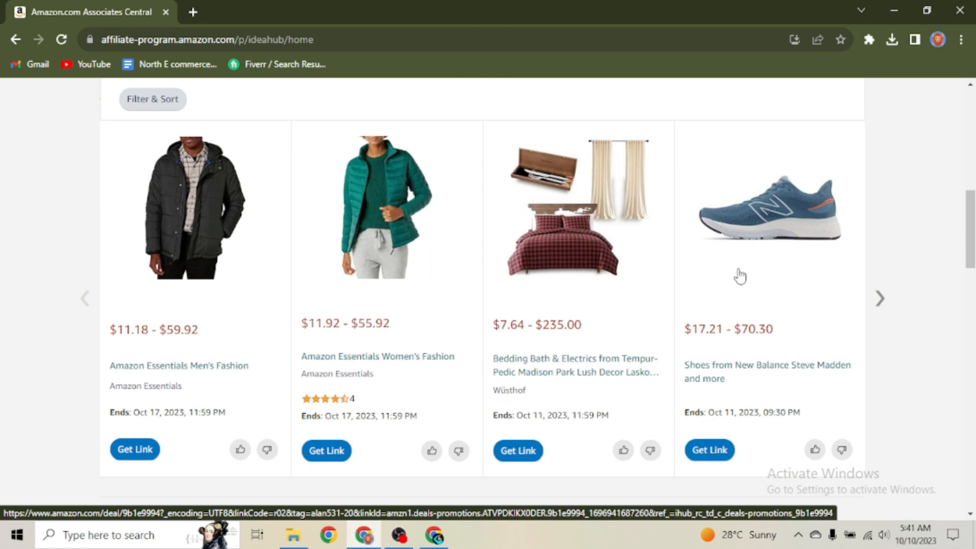
Step: Page the trending deals carousel forward until the Echo, Skechers and KitchenAid deals appear
click(879, 298)
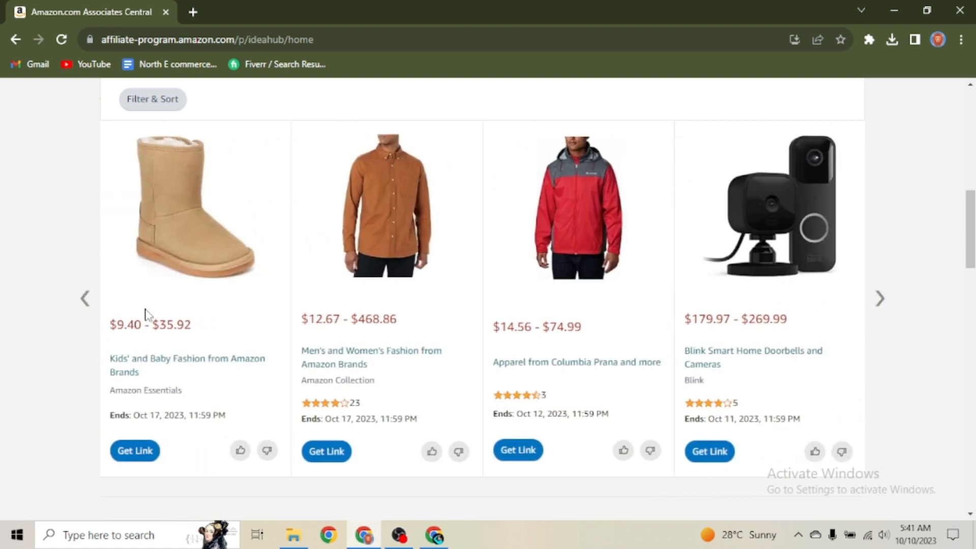
click(85, 299)
click(877, 298)
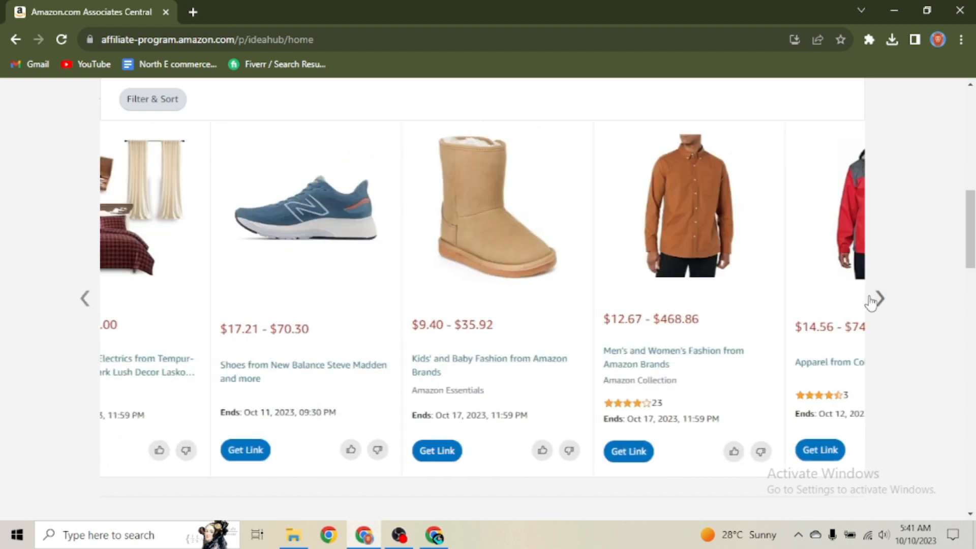
click(878, 299)
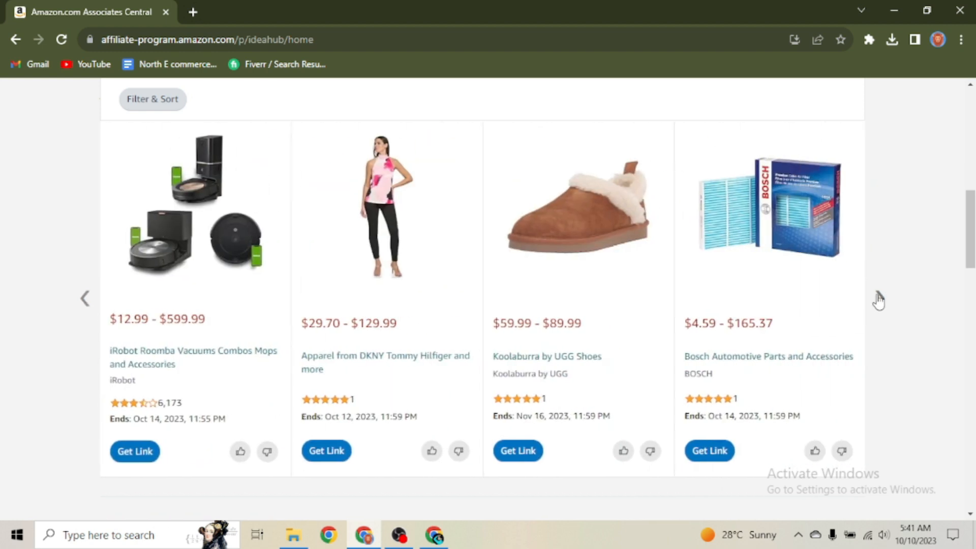
click(878, 300)
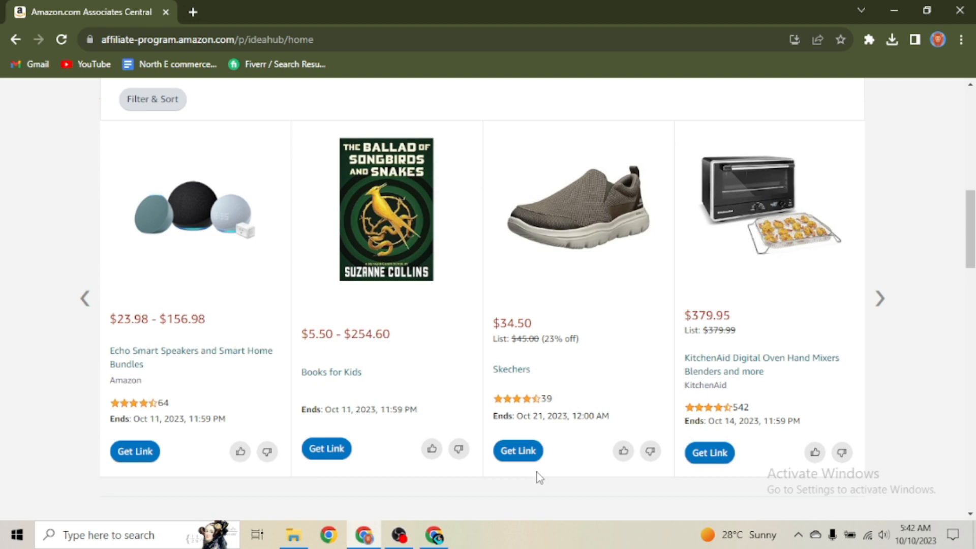
Step: Open Get Link for the Skechers deal and compare the standard, short and HTML link versions
click(521, 451)
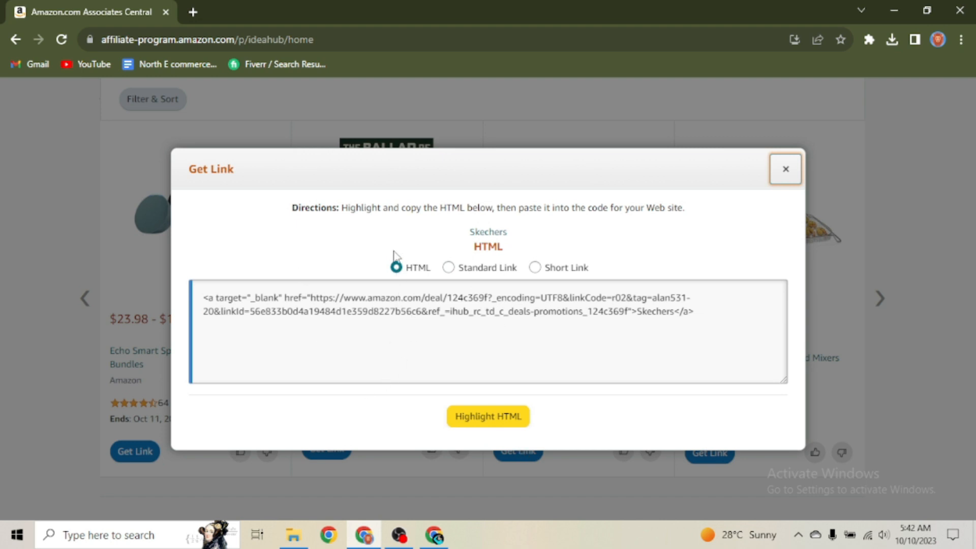
click(453, 268)
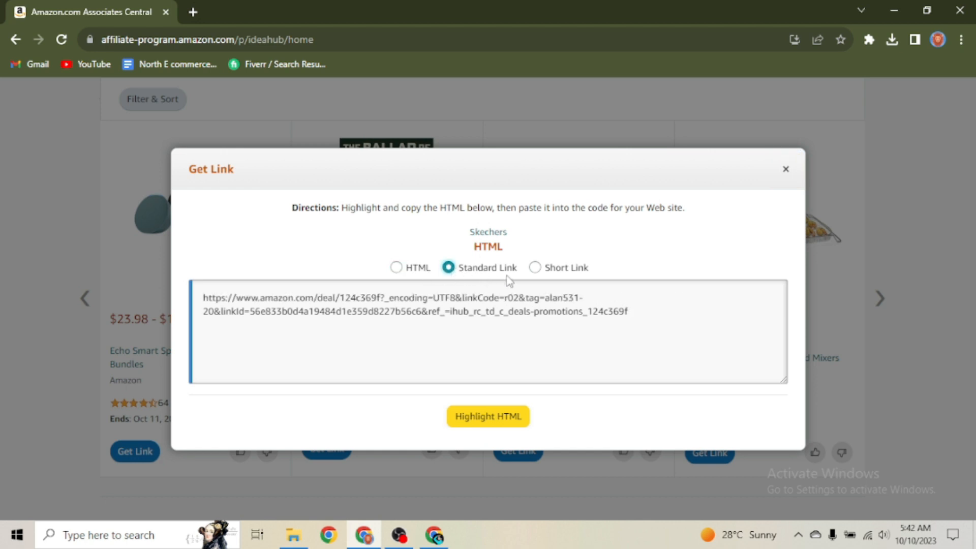
click(534, 267)
click(396, 268)
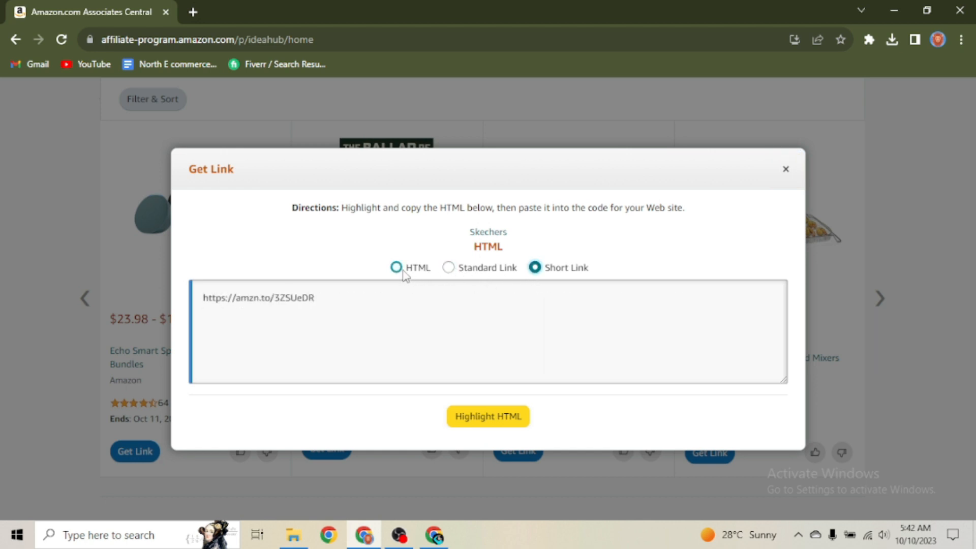
click(372, 320)
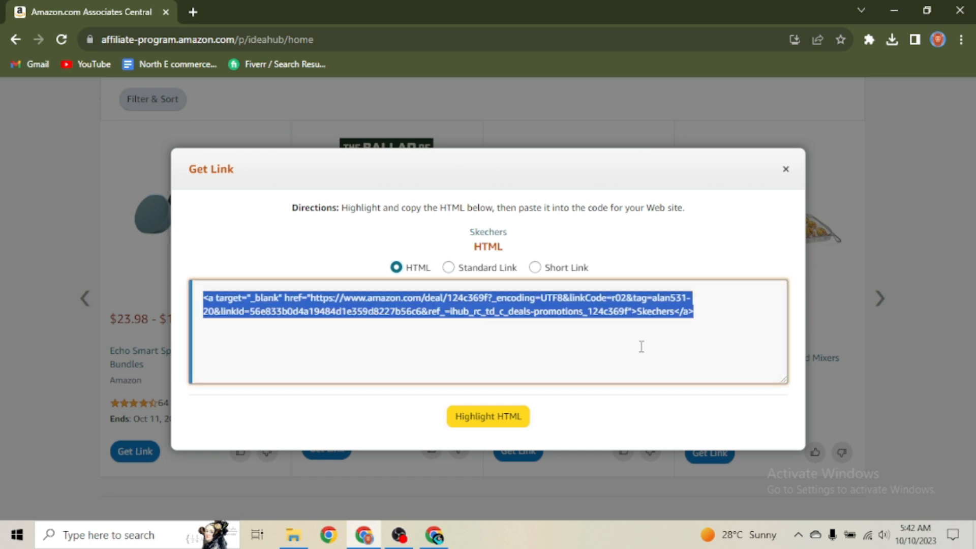
click(535, 268)
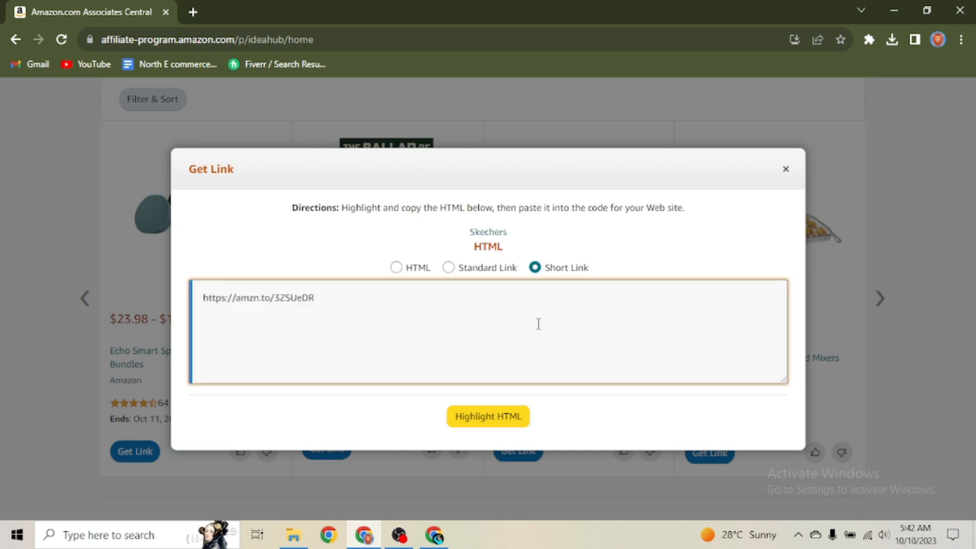
click(469, 418)
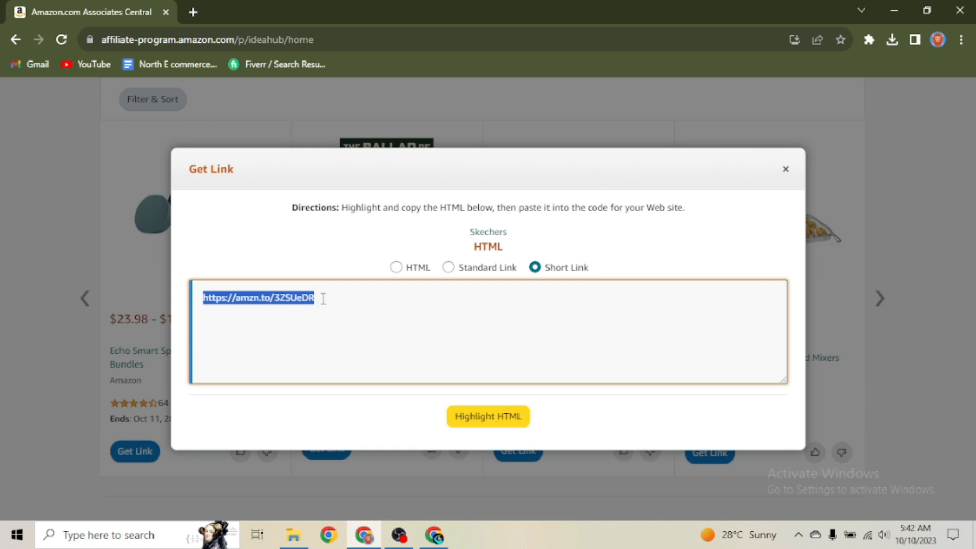
click(39, 260)
scroll(255, 298, up, 3)
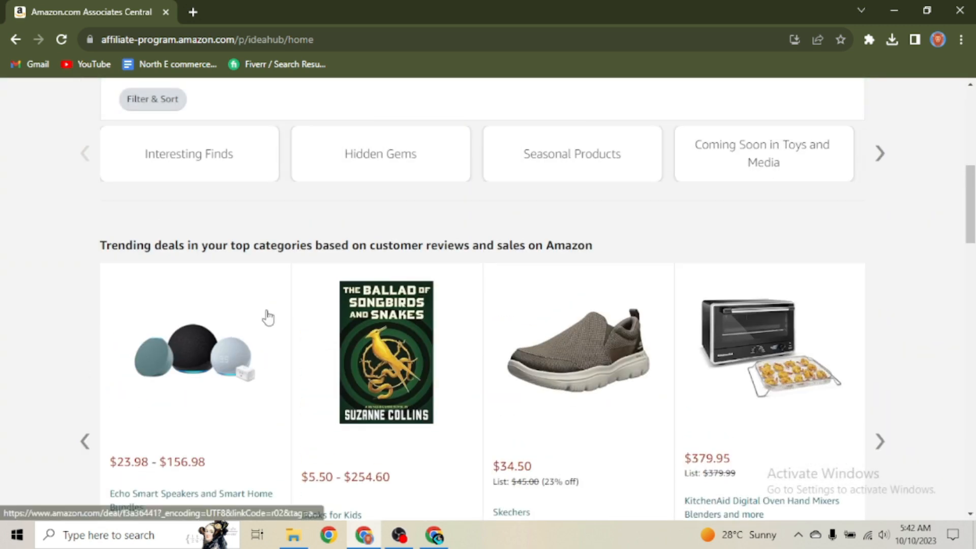
scroll(267, 317, down, 3)
mouse_move(434, 535)
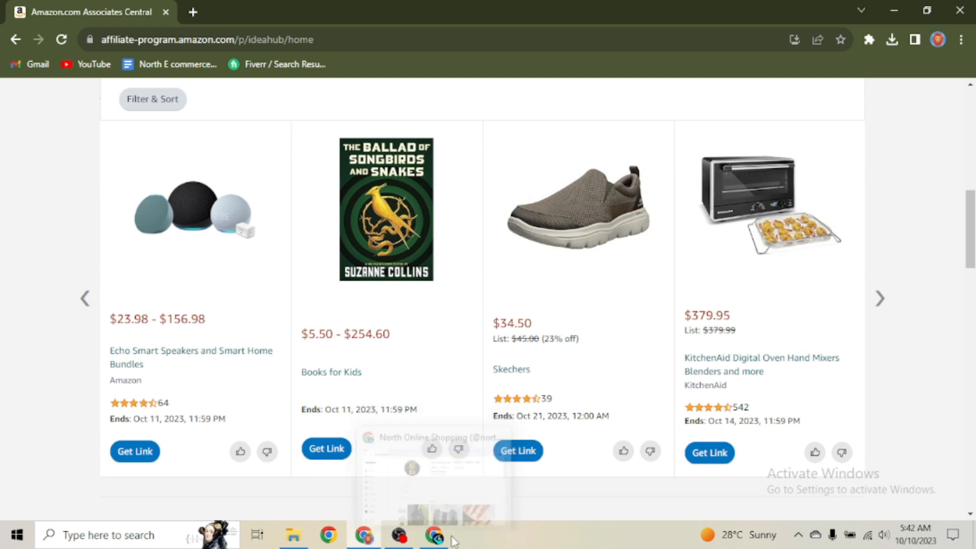
click(504, 530)
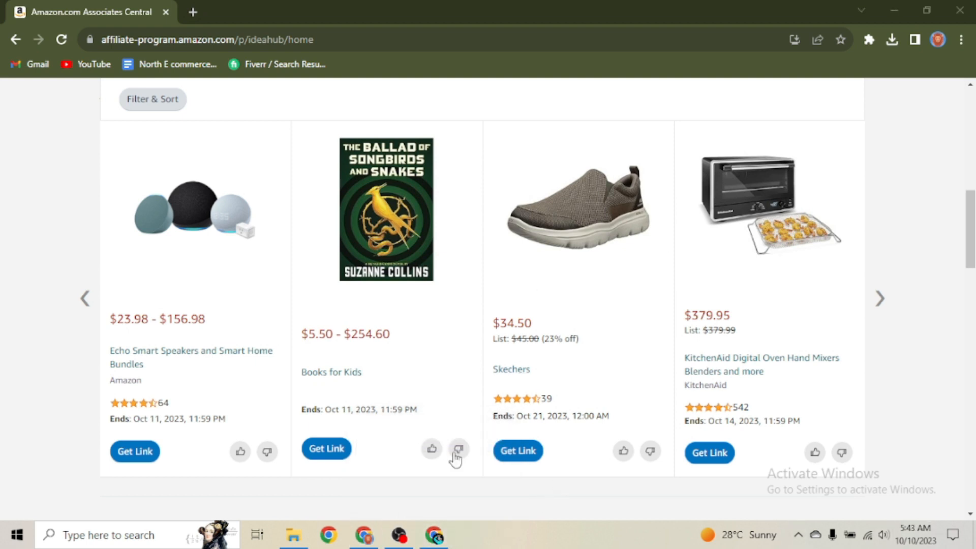
Step: Bring the Instagram profile to the front and reload it
click(460, 434)
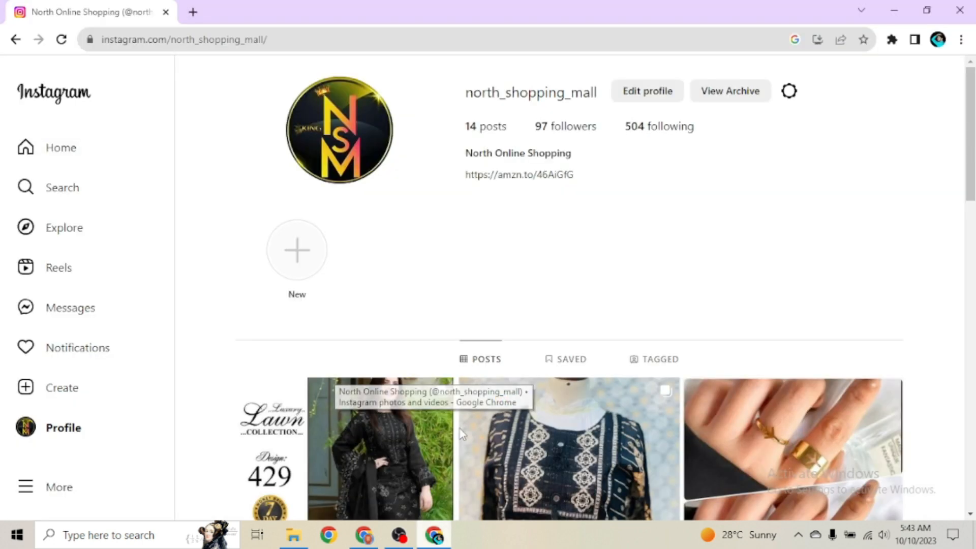
scroll(462, 279, down, 5)
scroll(462, 279, up, 5)
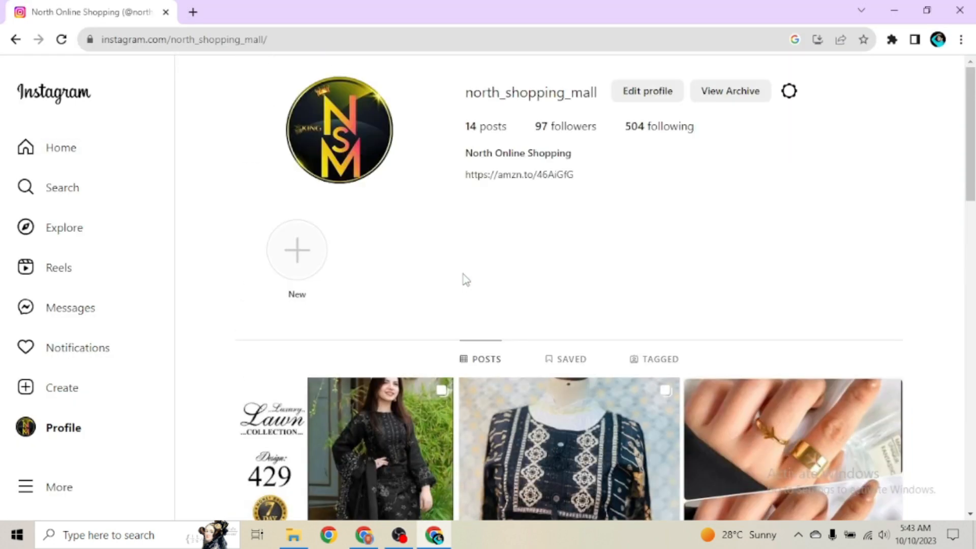
scroll(404, 236, down, 3)
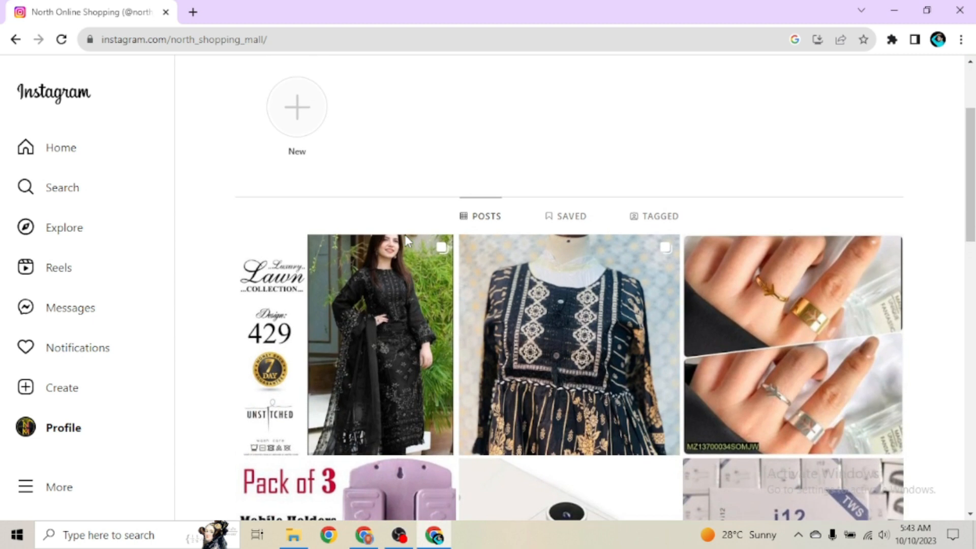
scroll(386, 282, up, 3)
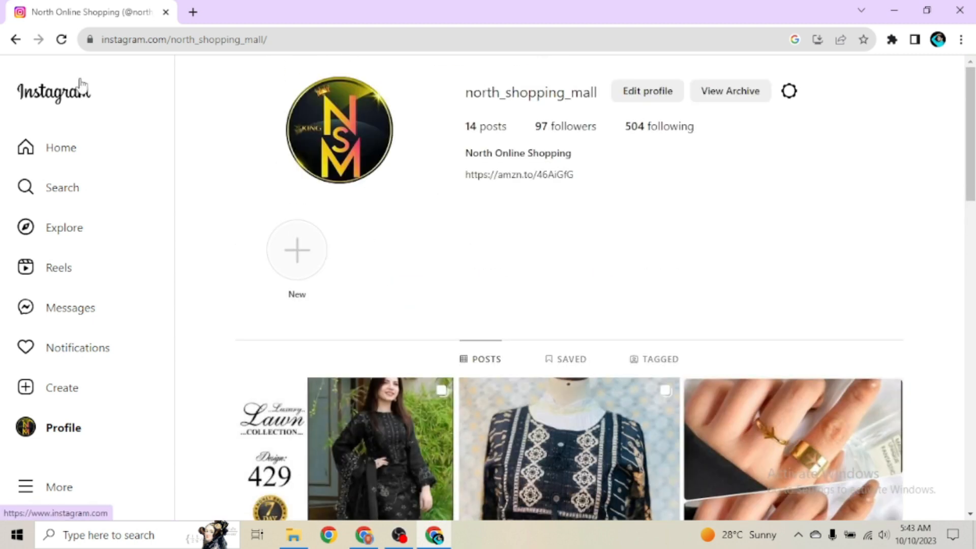
click(62, 39)
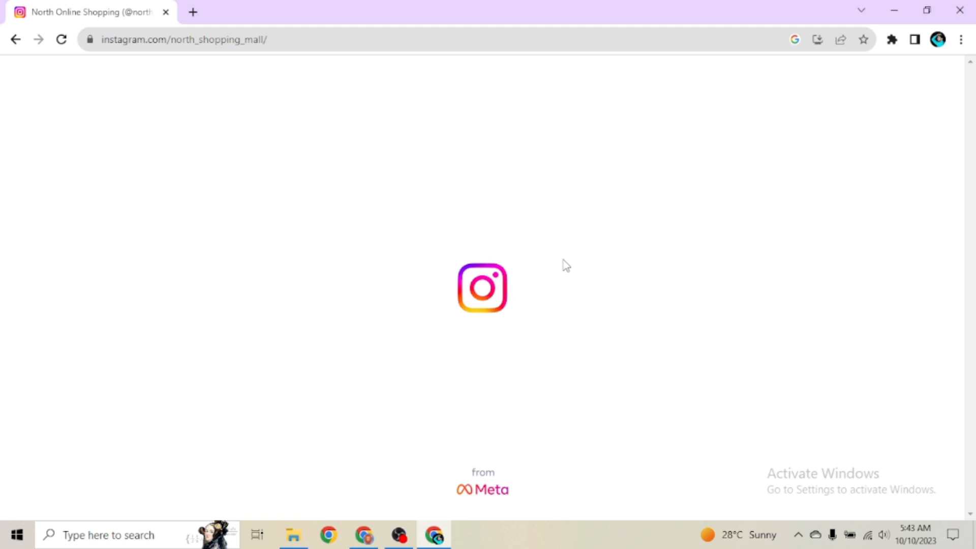
scroll(548, 277, down, 4)
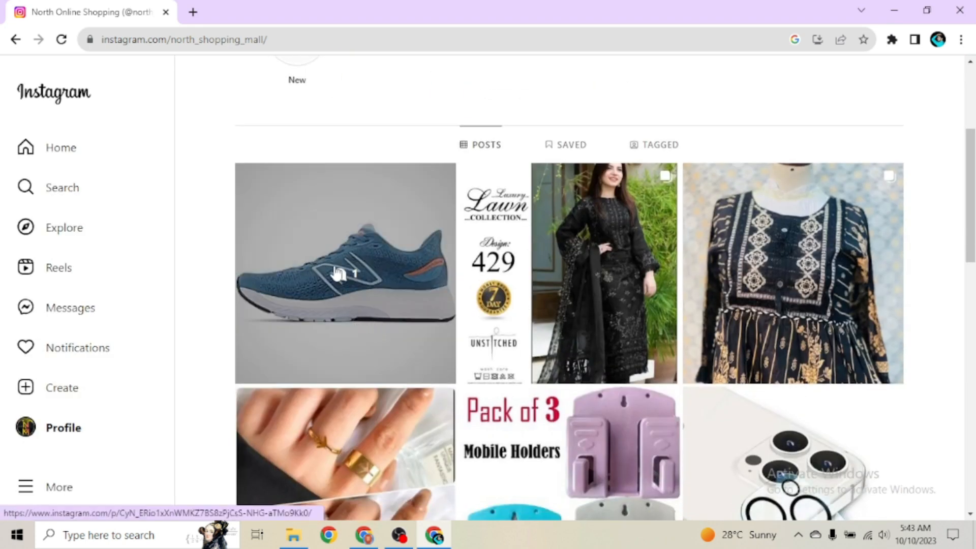
Step: View the blue New Balance shoe post, then return to the Amazon Associates Idea Hub
click(361, 308)
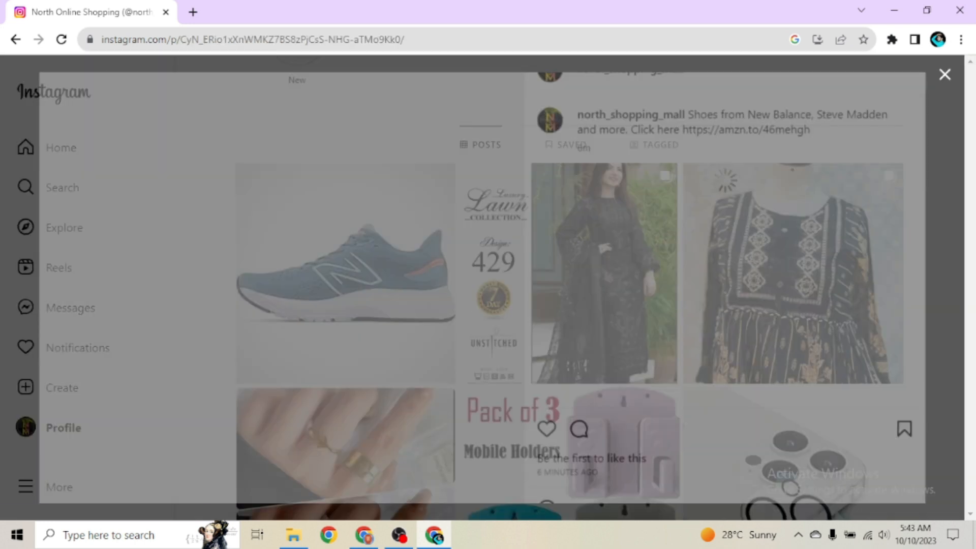
click(943, 75)
scroll(432, 307, down, 1)
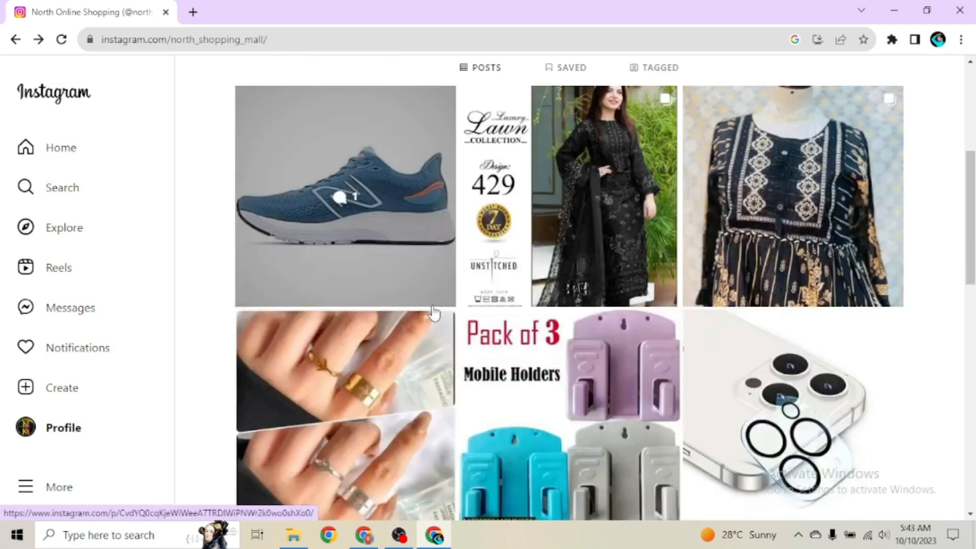
scroll(432, 307, up, 5)
scroll(433, 311, down, 1)
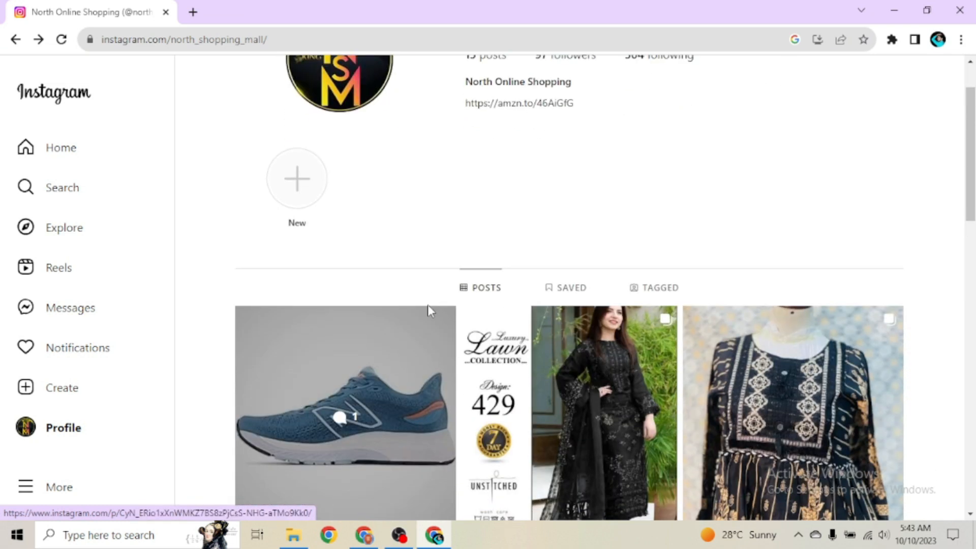
click(370, 536)
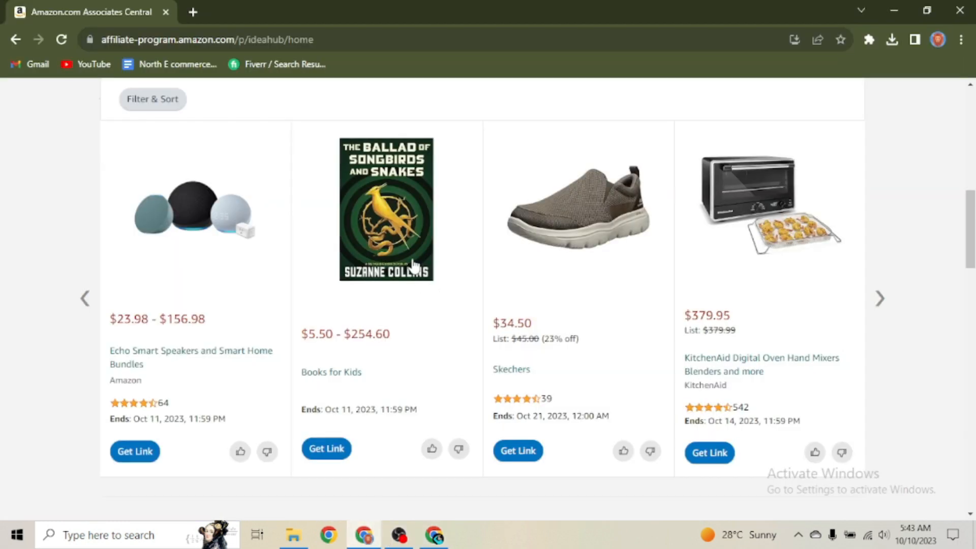
Step: Start saving the Skechers shoe image from its context menu, then cancel
right_click(581, 209)
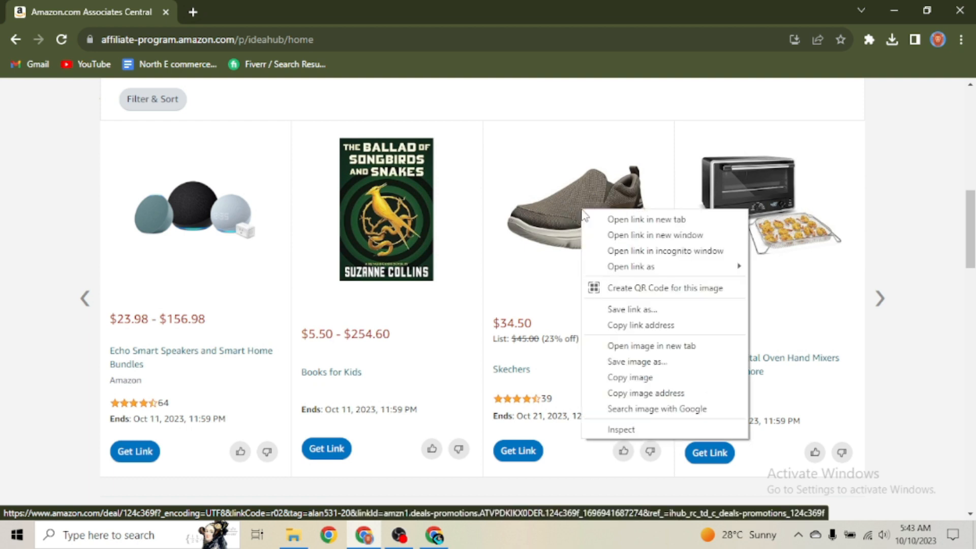
click(637, 361)
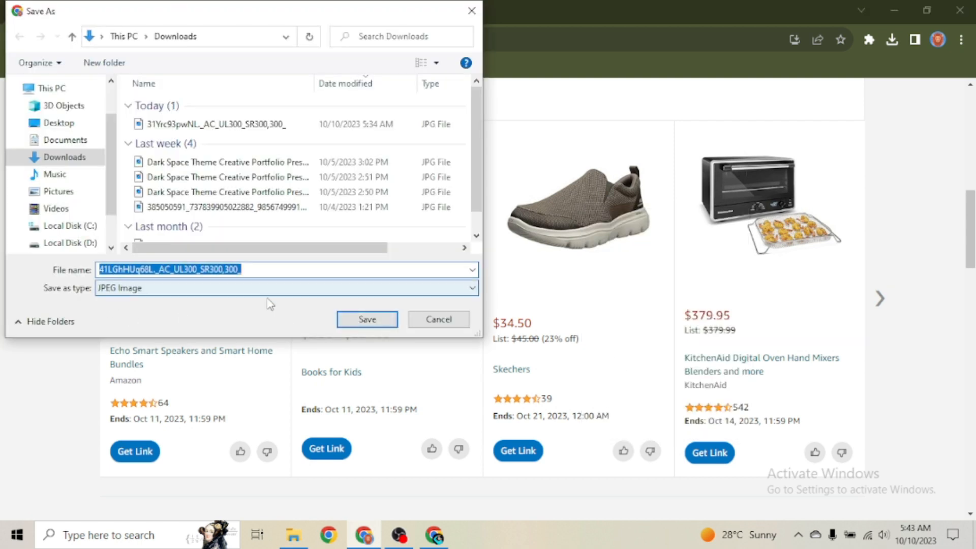
click(426, 323)
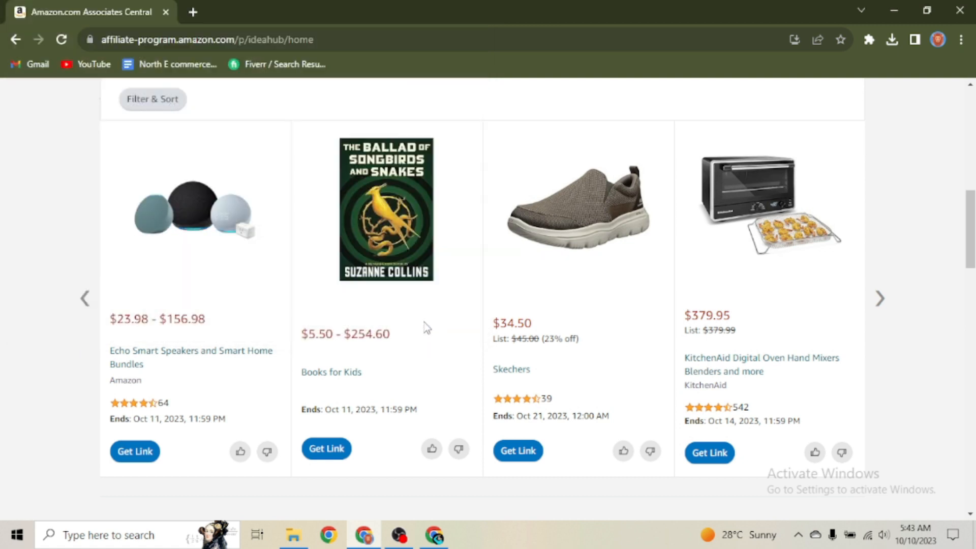
scroll(492, 261, up, 1)
scroll(493, 261, down, 3)
scroll(496, 261, up, 1)
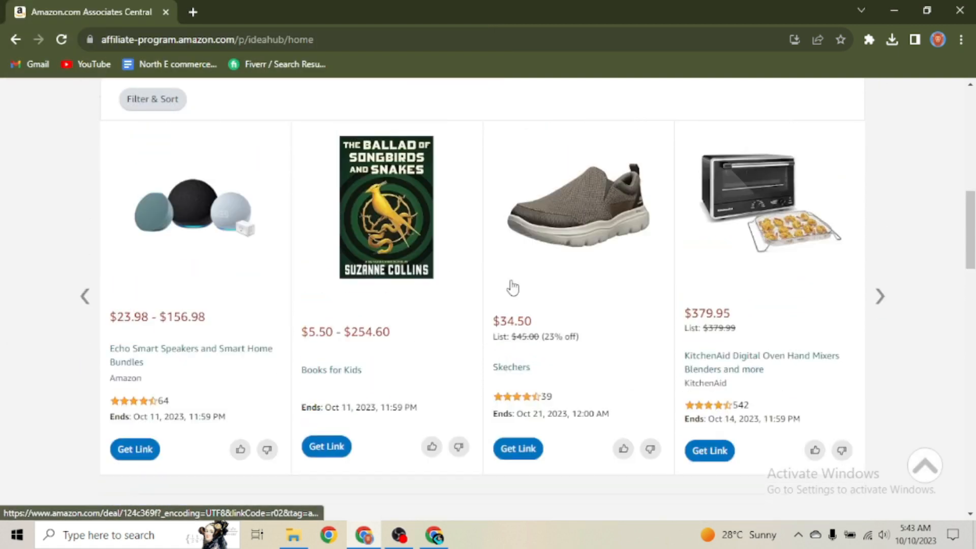
click(510, 450)
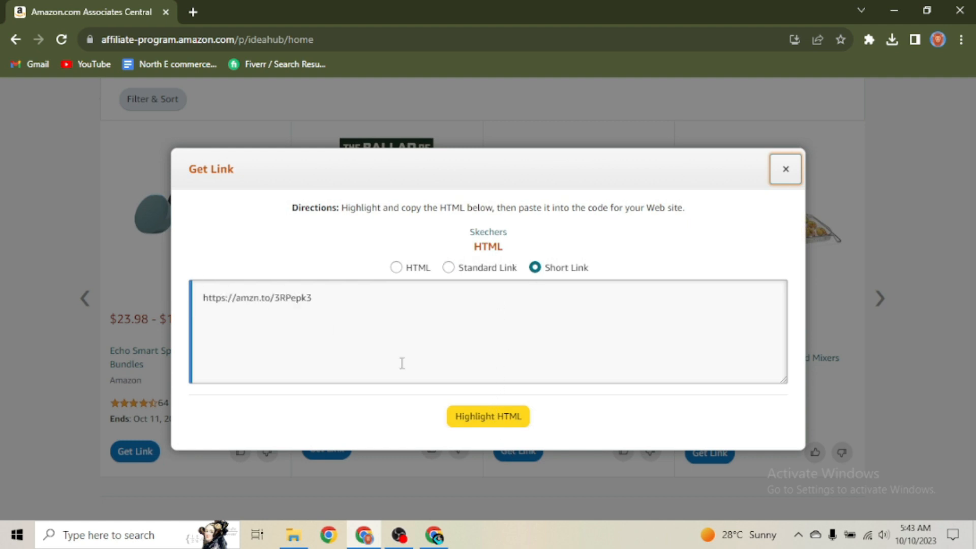
click(498, 415)
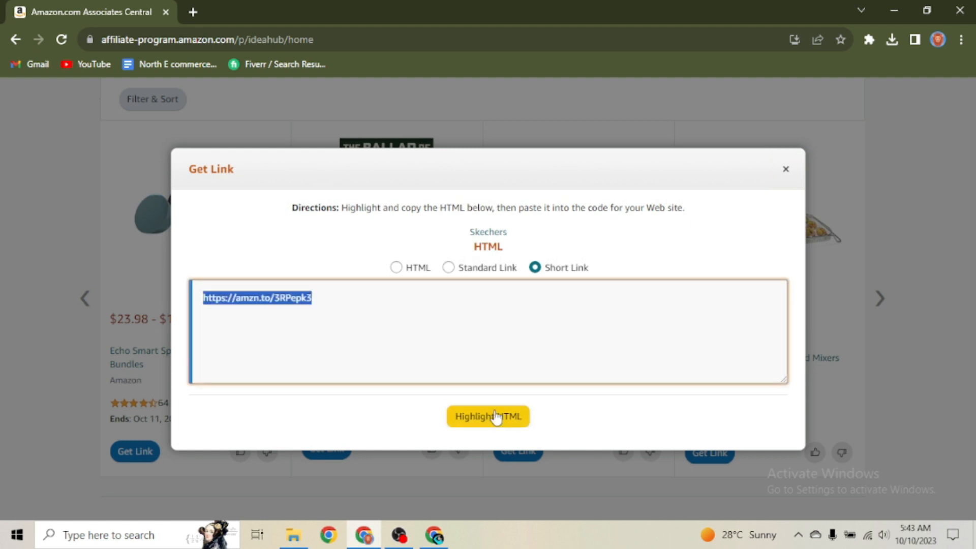
click(785, 169)
Step: Switch to Instagram and open the blue New Balance shoe post from the profile grid
click(435, 534)
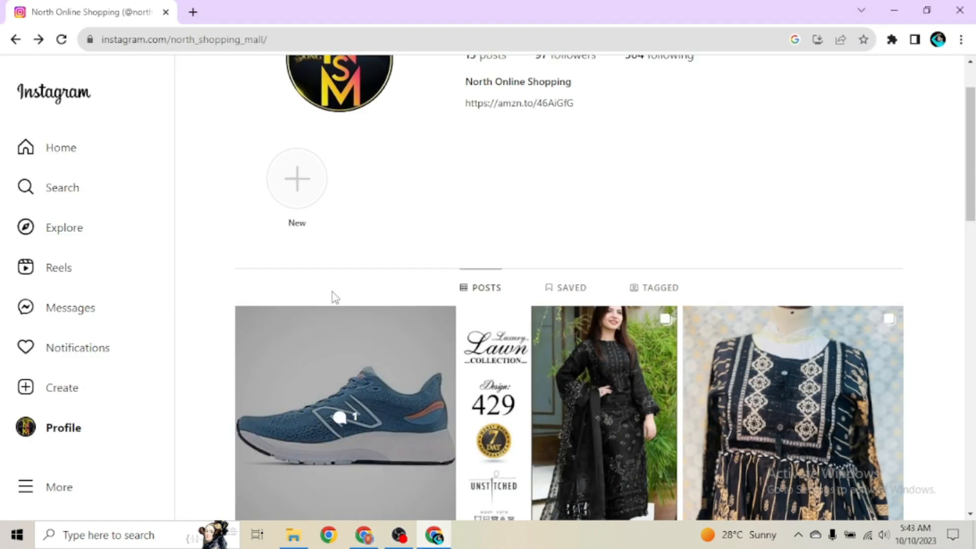
scroll(333, 297, up, 1)
scroll(333, 298, down, 2)
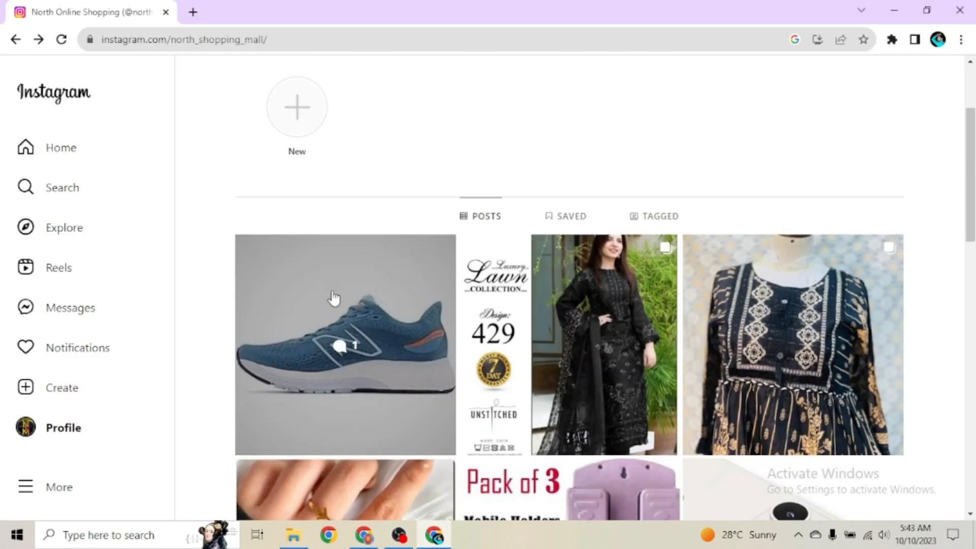
scroll(369, 298, up, 1)
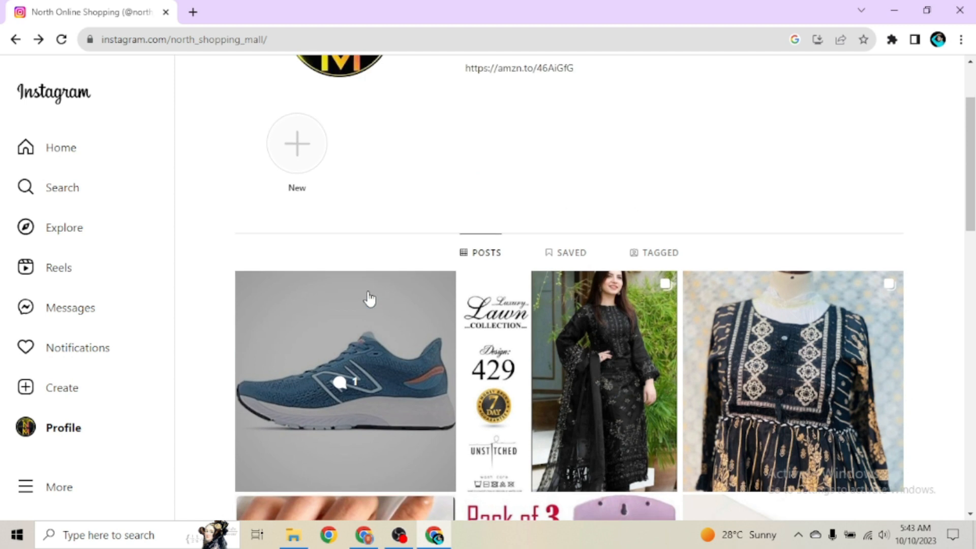
scroll(350, 343, down, 1)
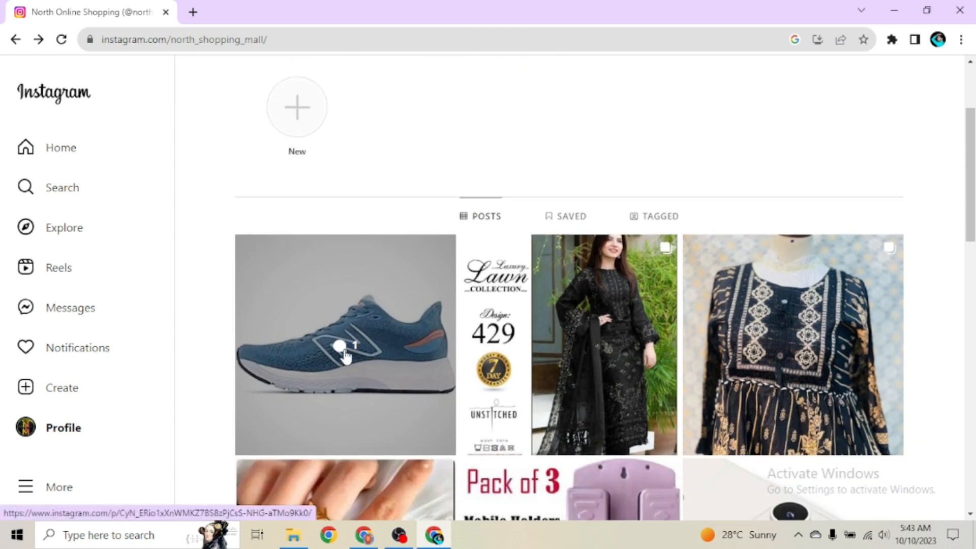
scroll(345, 355, down, 1)
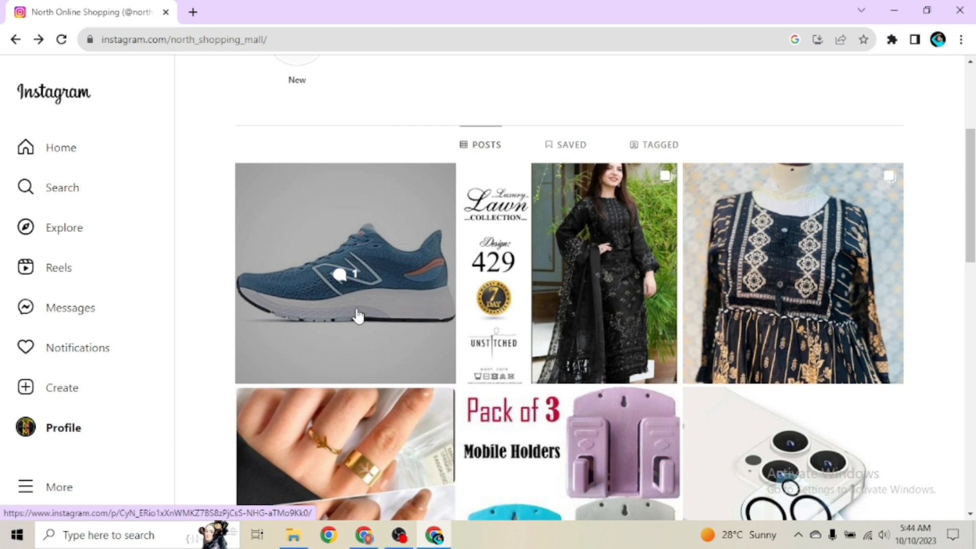
click(382, 319)
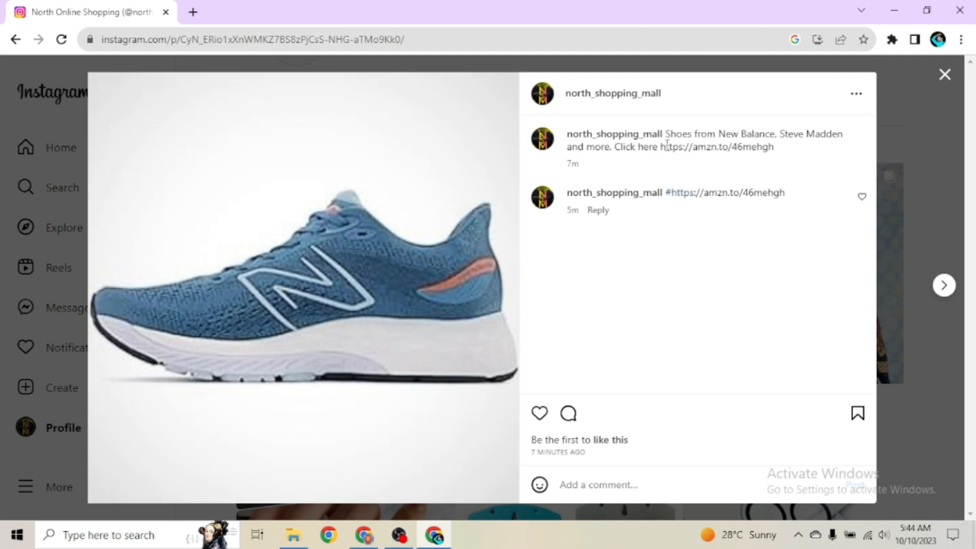
drag(662, 147, 785, 153)
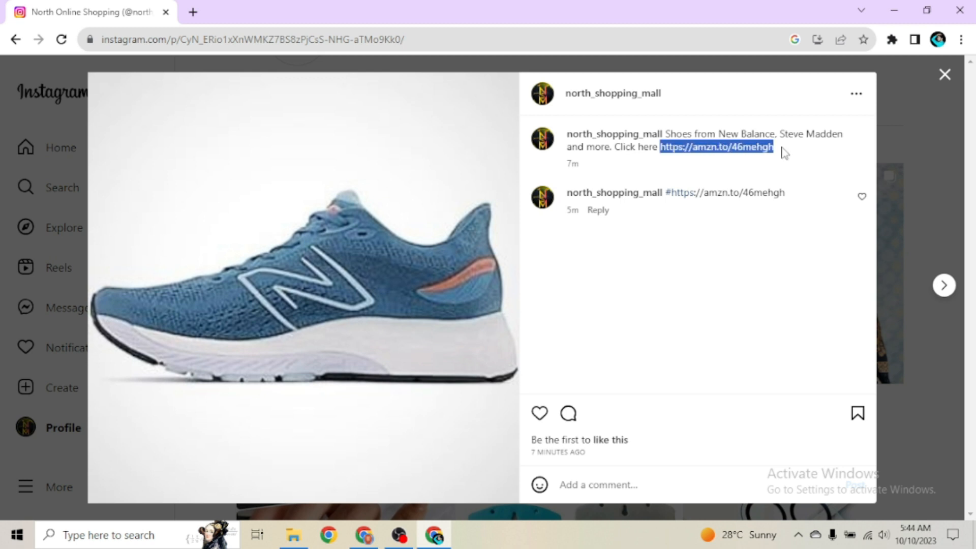
click(719, 231)
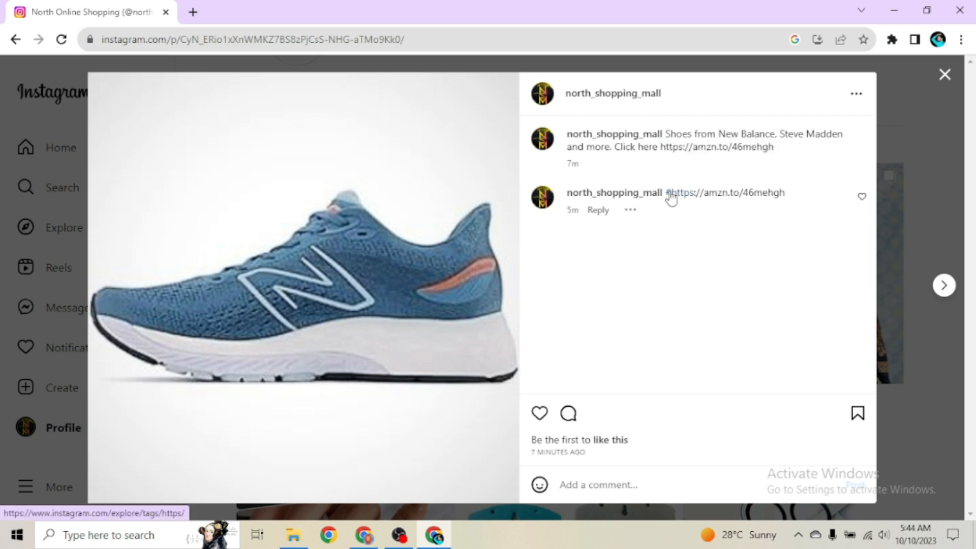
drag(795, 193, 670, 193)
click(681, 171)
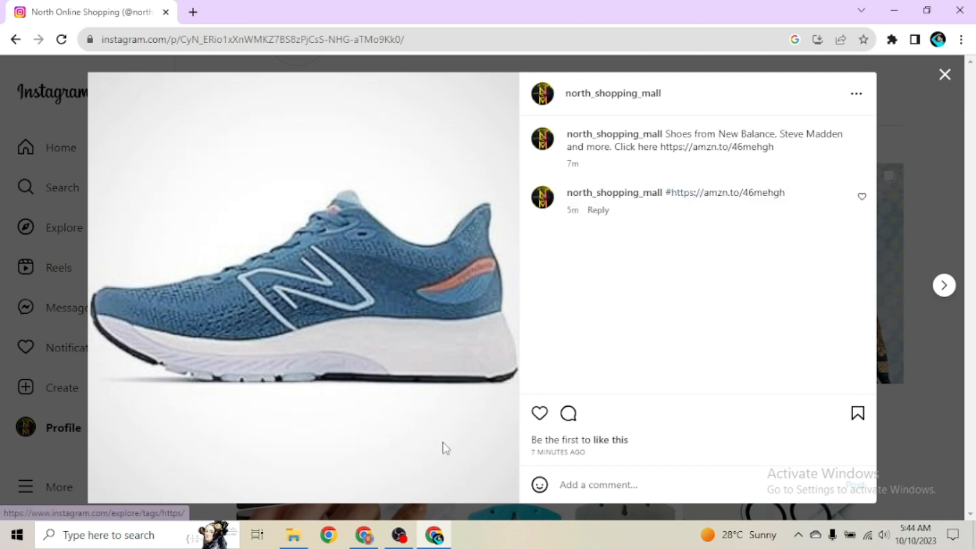
Step: Bring Associates Central back to the front and scroll to the Echo, Skechers and KitchenAid deals
click(366, 535)
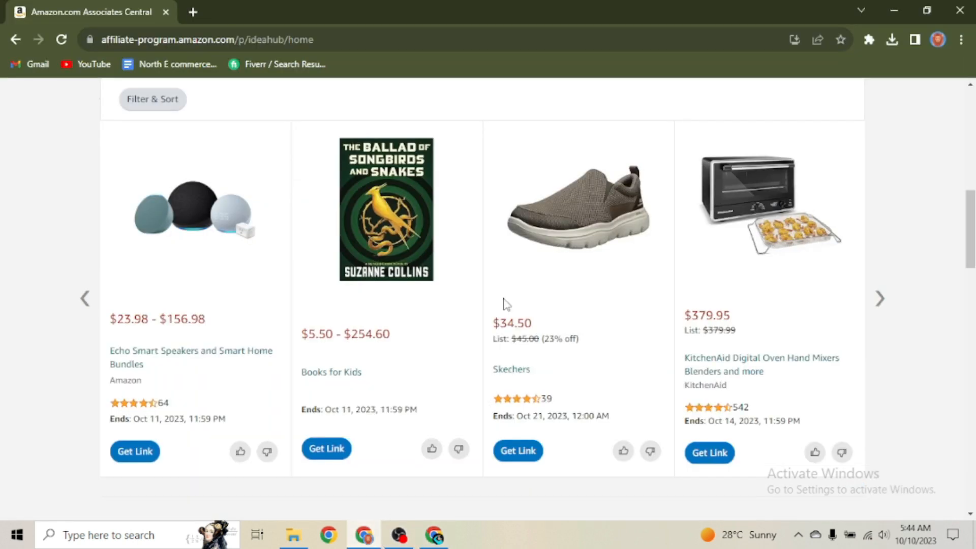
scroll(504, 298, up, 2)
scroll(503, 298, down, 2)
scroll(505, 305, down, 2)
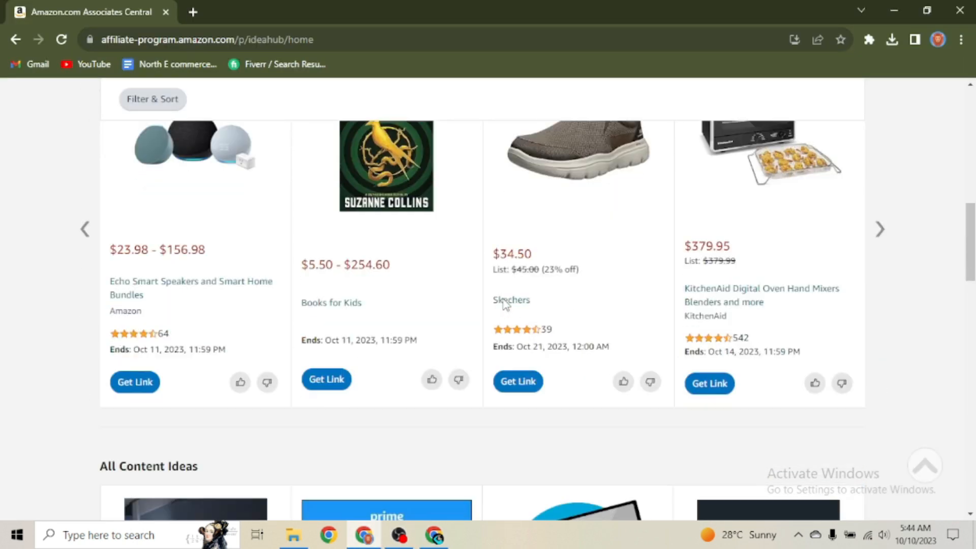
scroll(531, 337, up, 5)
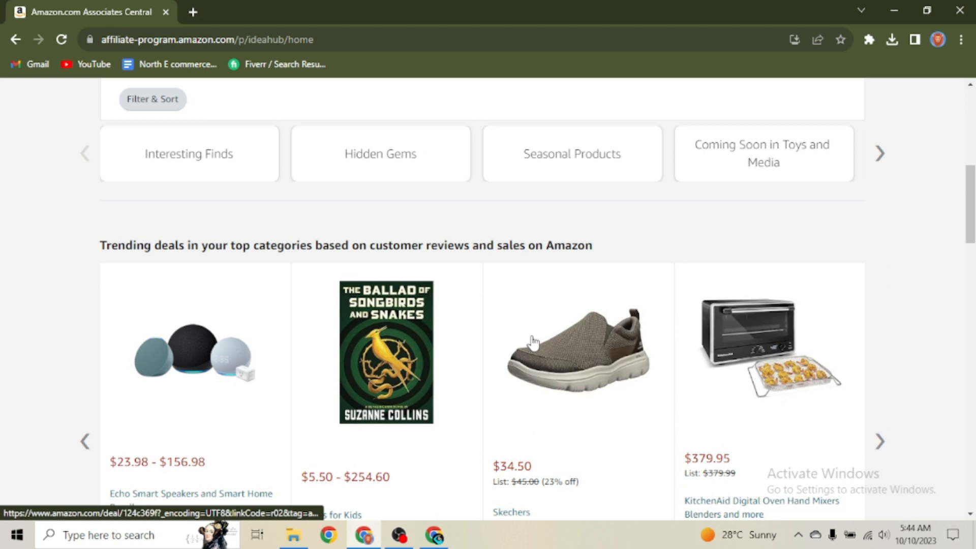
scroll(532, 341, up, 8)
scroll(532, 341, down, 8)
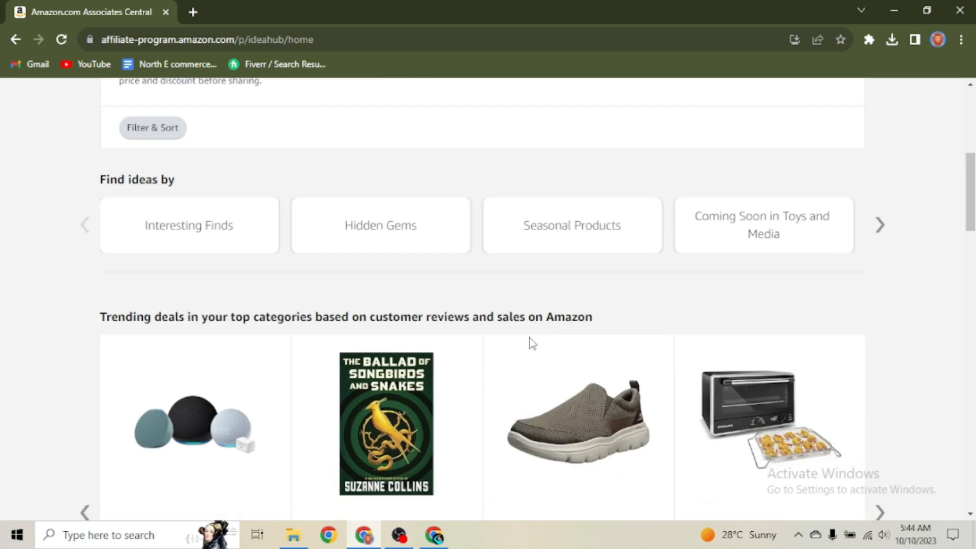